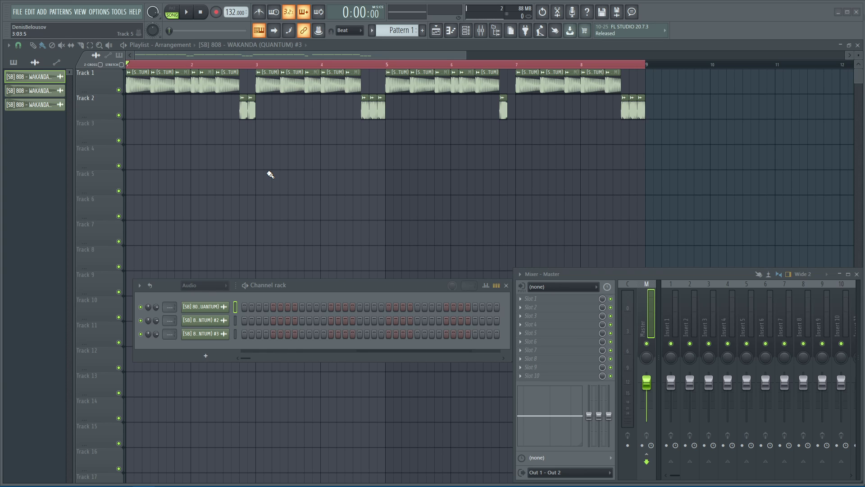
Load Fruity WaveShaper into the third Master effect slot and raise a new point on the lower part of its curve.
{"action": "key", "text": "space"}
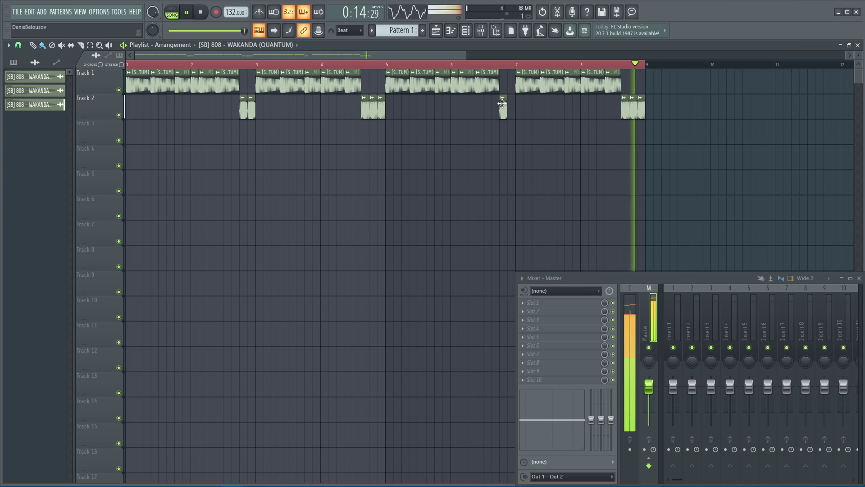
{"action": "left_click", "coordinate": [519, 319]}
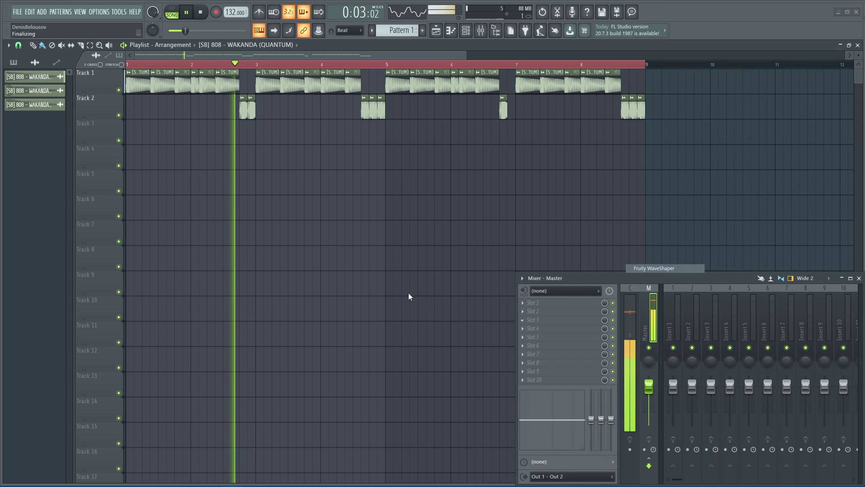
{"action": "left_click", "coordinate": [654, 269]}
{"action": "left_click_drag", "start_coordinate": [110, 133], "coordinate": [278, 215]}
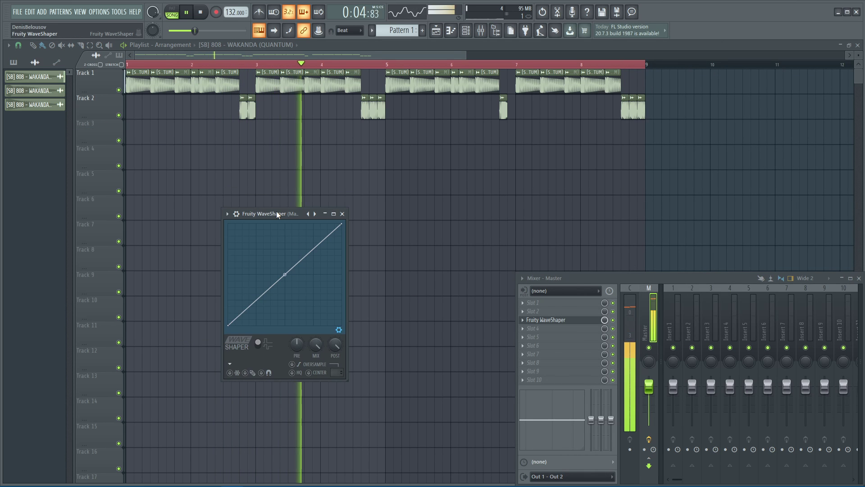
{"action": "right_click", "coordinate": [243, 317]}
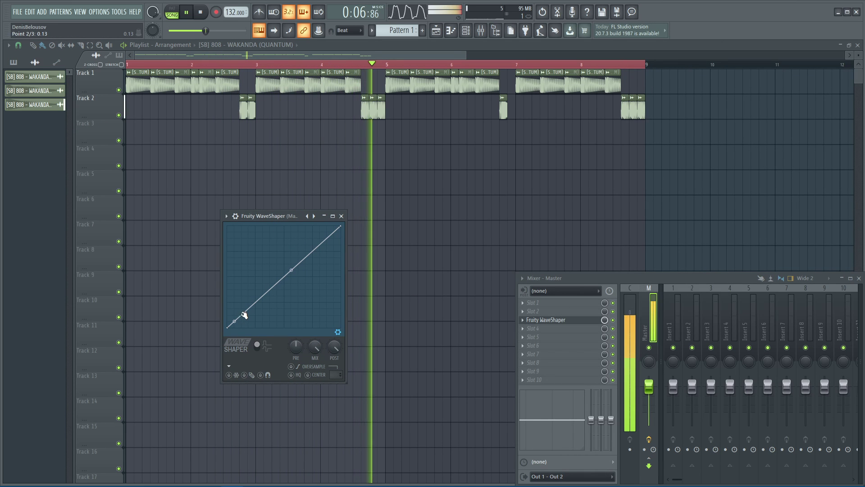
{"action": "left_click_drag", "start_coordinate": [245, 316], "coordinate": [245, 305]}
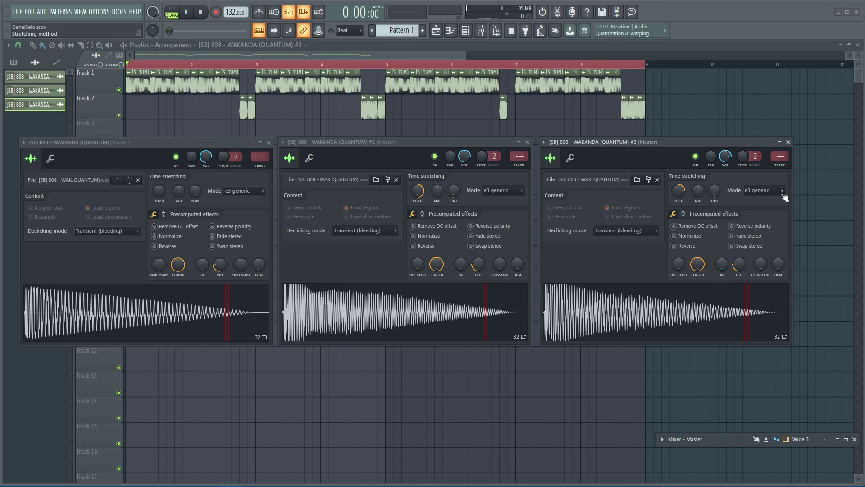
Adjust the quick fade-out of the first WAKANDA 808 sample and play the arrangement to hear it.
{"action": "left_click", "coordinate": [252, 192]}
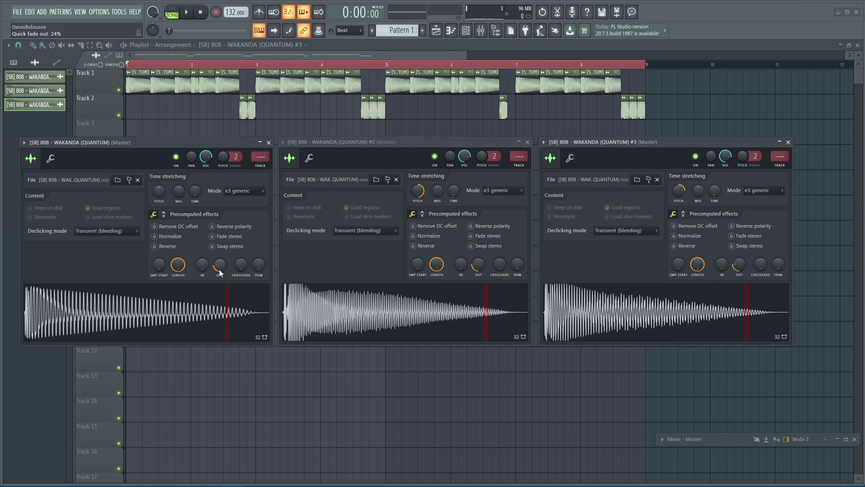
{"action": "left_click_drag", "start_coordinate": [216, 267], "coordinate": [220, 262]}
{"action": "key", "text": "space"}
Examine the cut group settings of all three WAKANDA 808 channels.
{"action": "left_click", "coordinate": [50, 158]}
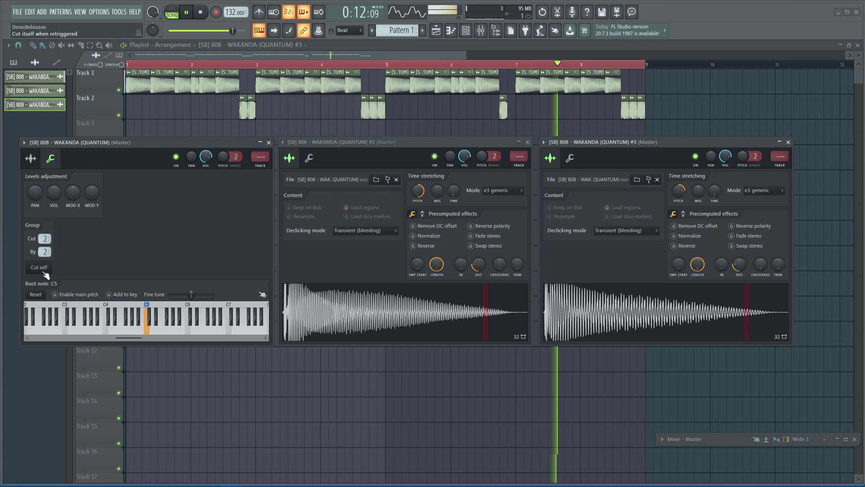
{"action": "left_click", "coordinate": [309, 158]}
{"action": "left_click", "coordinate": [570, 157]}
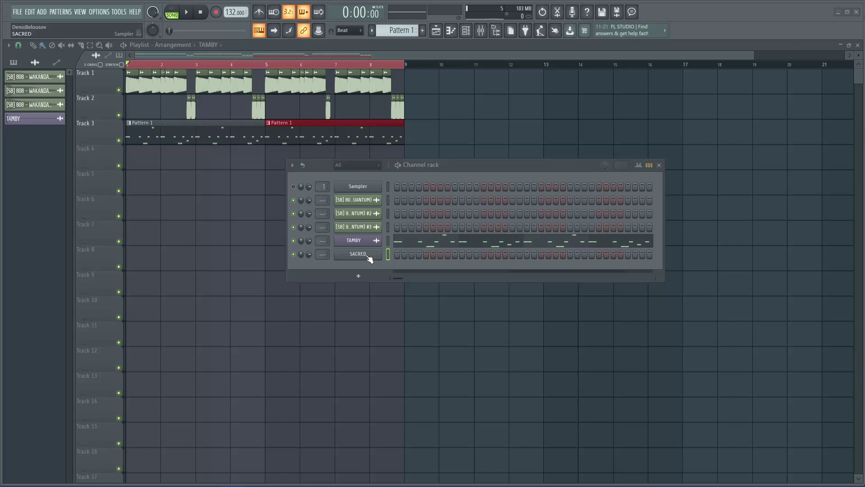
Open the SACRED channel, add C5, G4, G5 and A4 notes across four bars in its piano roll, and vary their velocities.
{"action": "left_click", "coordinate": [358, 254]}
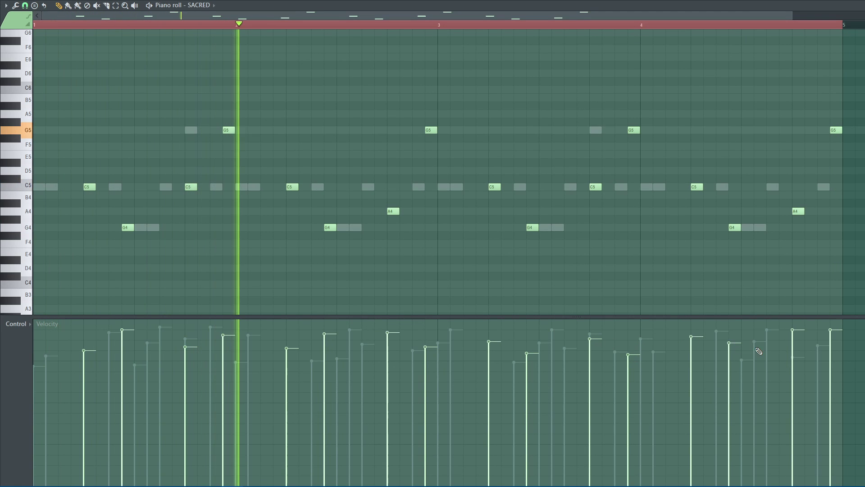
{"action": "mouse_move", "coordinate": [794, 329]}
{"action": "left_mouse_down"}
{"action": "mouse_move", "coordinate": [796, 341]}
{"action": "mouse_move", "coordinate": [835, 332]}
{"action": "left_mouse_up"}
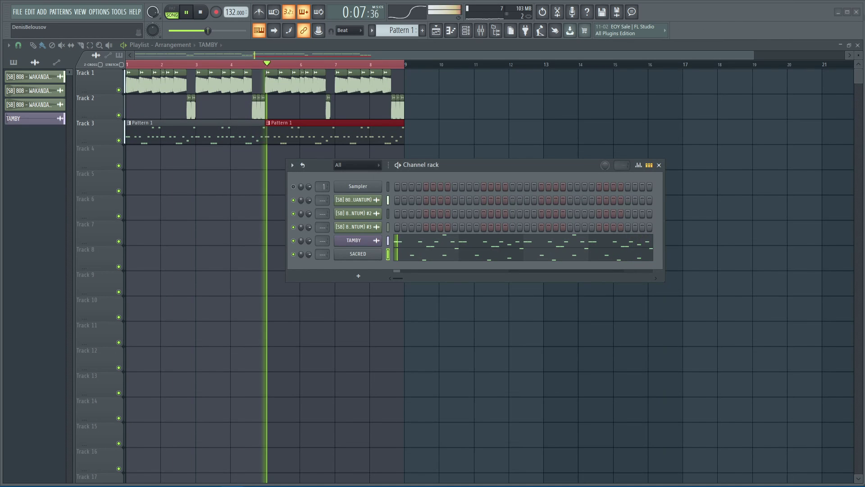
Place Loop 1 audio clips on Track 4 beneath the Track 2 808 fills.
{"action": "left_click", "coordinate": [21, 133]}
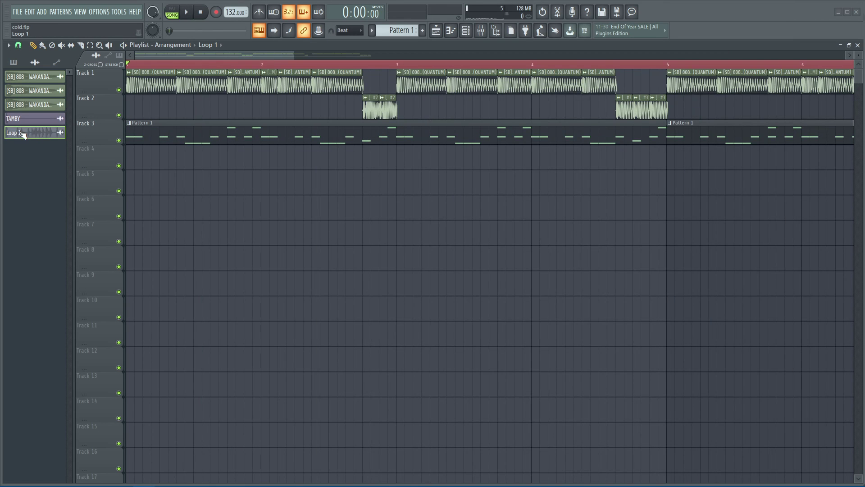
{"action": "left_click_drag", "start_coordinate": [21, 133], "coordinate": [374, 160]}
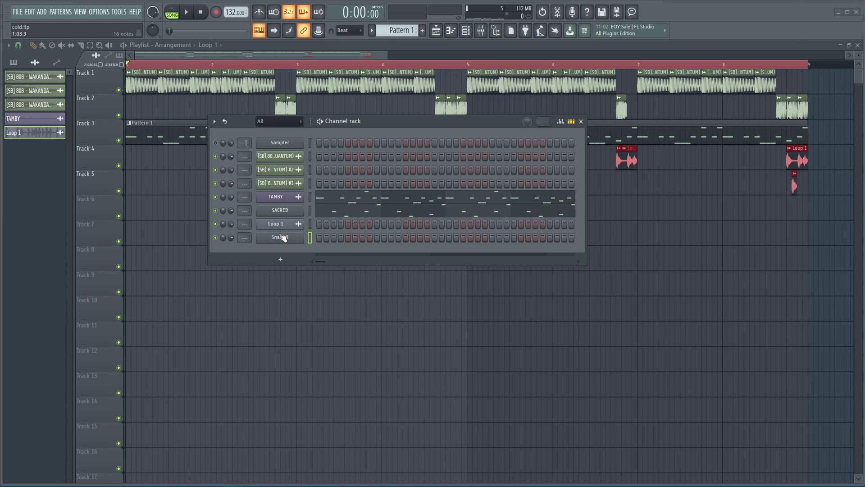
Add the Snare 8 and Snare 9 samples as layered audio clips on Tracks 5 and 6, checking the hits with playback.
{"action": "left_click", "coordinate": [292, 238]}
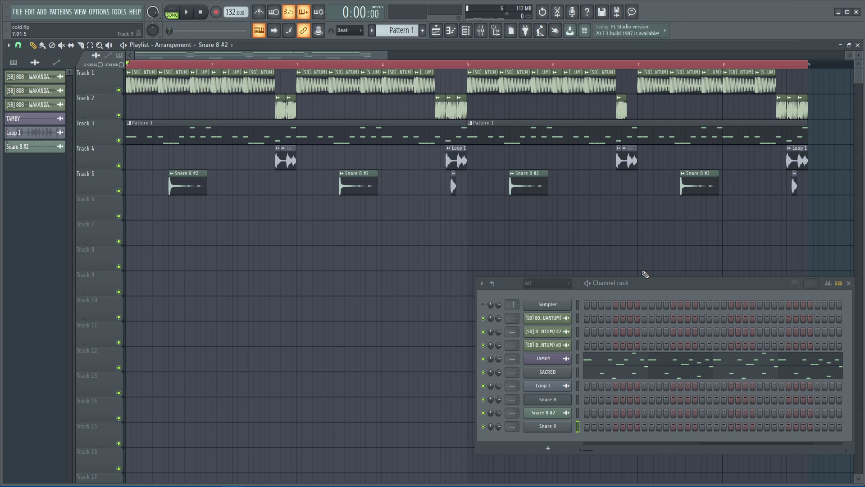
{"action": "left_click", "coordinate": [562, 431]}
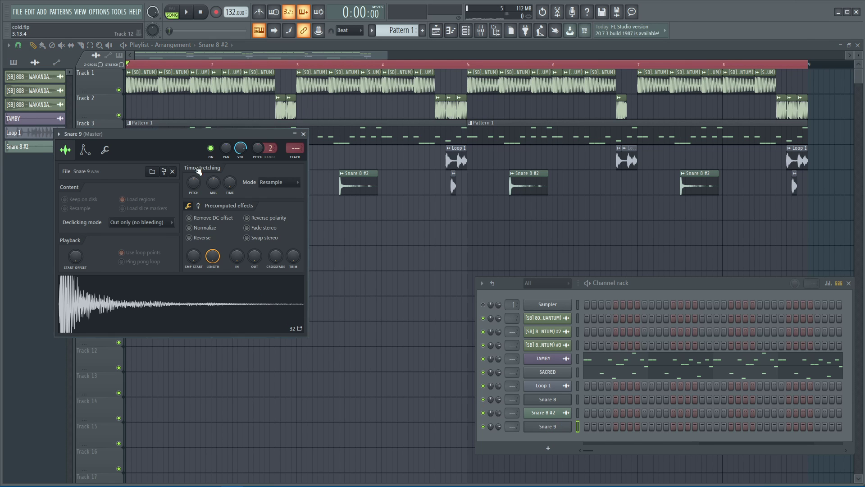
{"action": "left_click_drag", "start_coordinate": [172, 133], "coordinate": [558, 126]}
{"action": "left_click_drag", "start_coordinate": [482, 275], "coordinate": [170, 205]}
{"action": "key", "text": "space"}
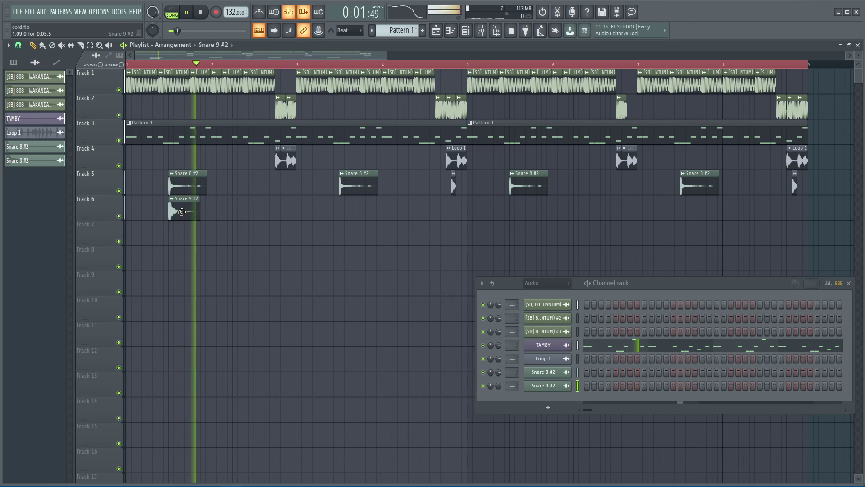
{"action": "key", "text": "space"}
Adjust the end of the Snare 8 #2 clip in bar 3 on Track 5.
{"action": "scroll", "coordinate": [397, 181], "scroll_direction": "up", "scroll_amount": 4}
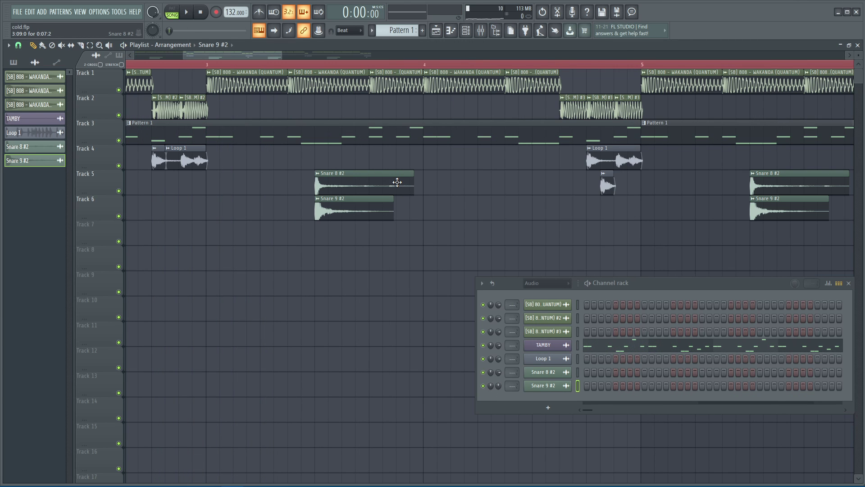
{"action": "left_click", "coordinate": [413, 181]}
{"action": "left_click_drag", "start_coordinate": [413, 178], "coordinate": [417, 179]}
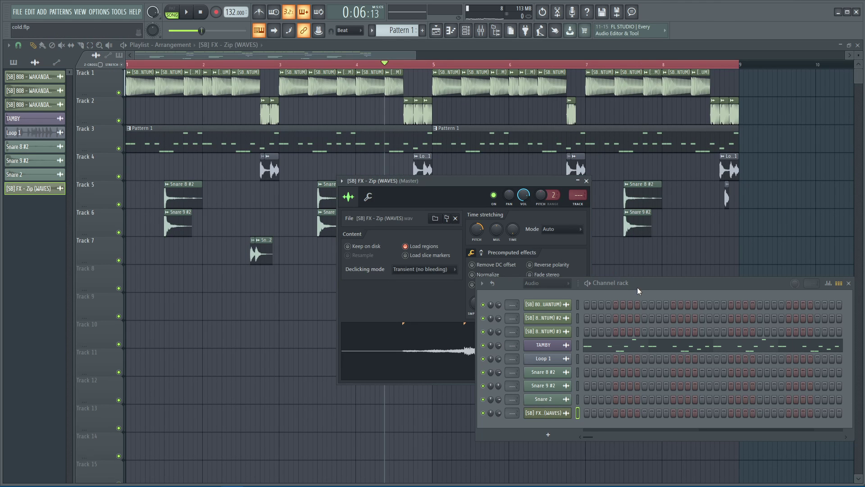
Place the FX - Zip (WAVES) clip on Track 8 at the end of bar 8.
{"action": "left_click_drag", "start_coordinate": [639, 288], "coordinate": [659, 357]}
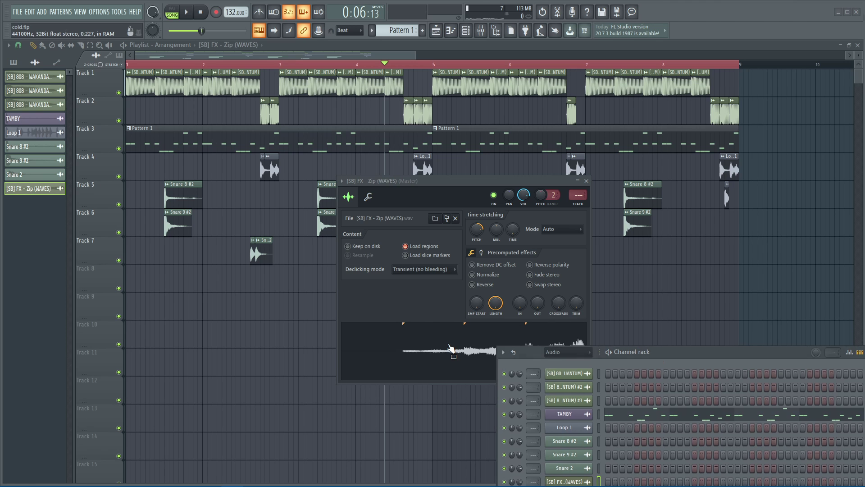
{"action": "left_click", "coordinate": [700, 282]}
{"action": "left_click_drag", "start_coordinate": [701, 283], "coordinate": [730, 288]}
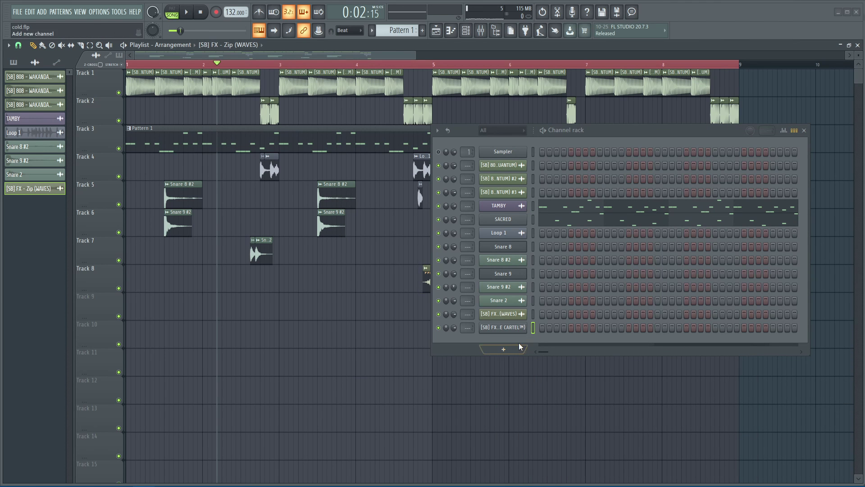
Open the FX - POWER UP 2 sample settings and adjust the sample length.
{"action": "left_click", "coordinate": [513, 328]}
{"action": "left_click", "coordinate": [61, 129]}
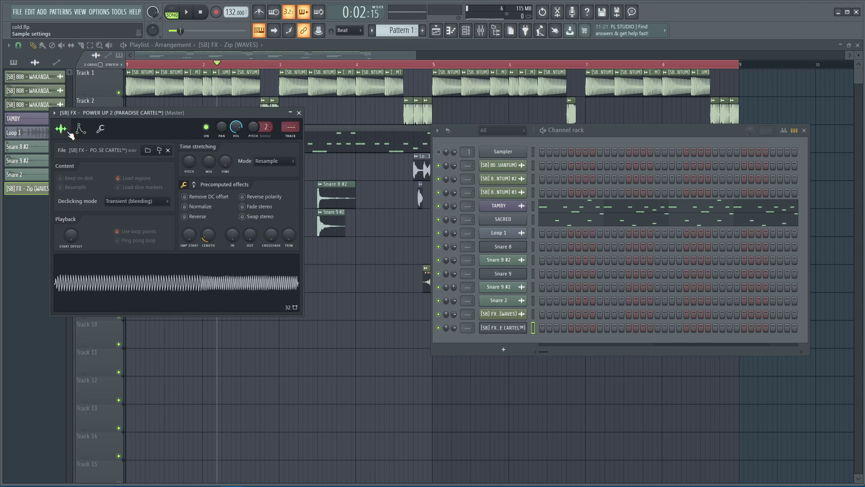
{"action": "mouse_move", "coordinate": [208, 234]}
{"action": "left_mouse_down"}
{"action": "mouse_move", "coordinate": [207, 248]}
{"action": "mouse_move", "coordinate": [208, 226]}
{"action": "left_mouse_up"}
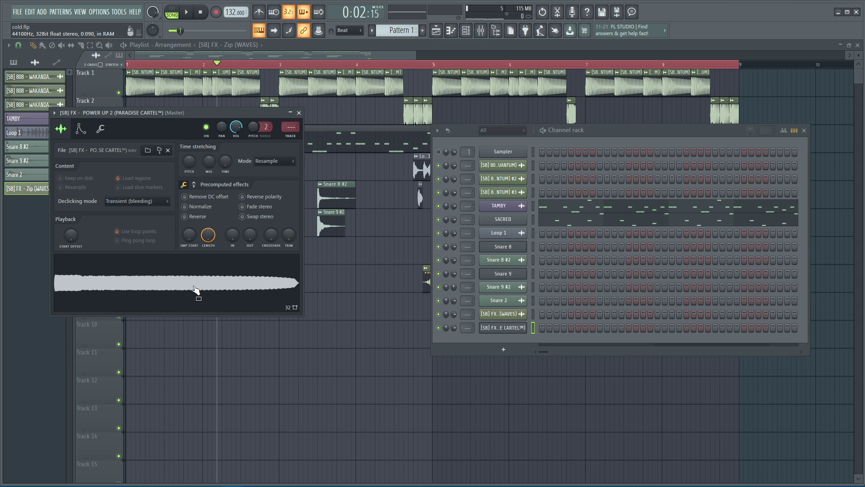
{"action": "left_click_drag", "start_coordinate": [208, 235], "coordinate": [208, 256]}
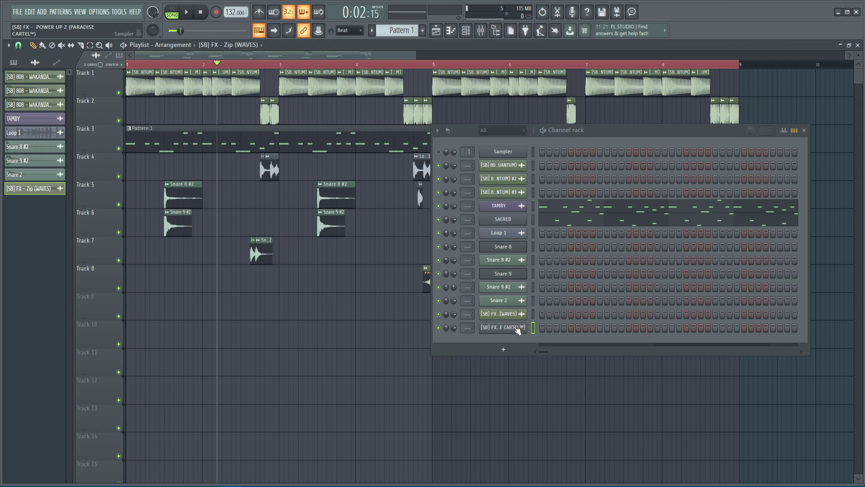
Open the POWER UP 2 channel's piano roll and add one A4 and three C5 notes at the end of bar 2.
{"action": "right_click", "coordinate": [517, 329]}
{"action": "left_click", "coordinate": [543, 330]}
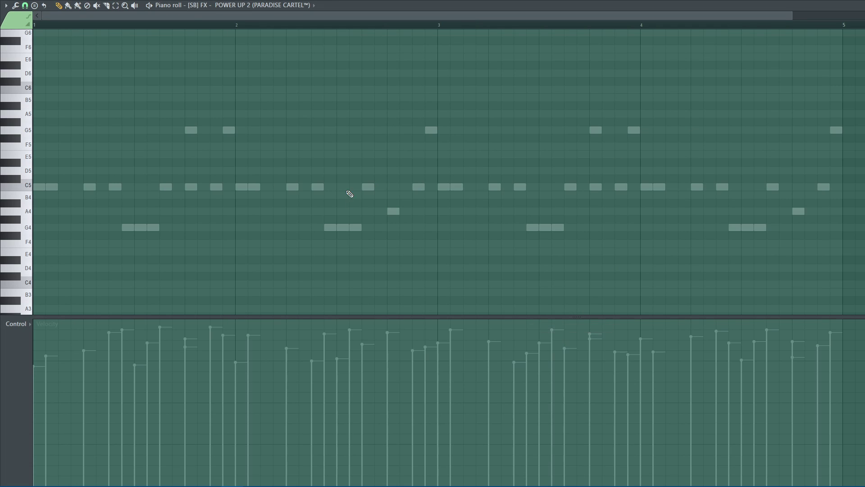
{"action": "key", "text": "space"}
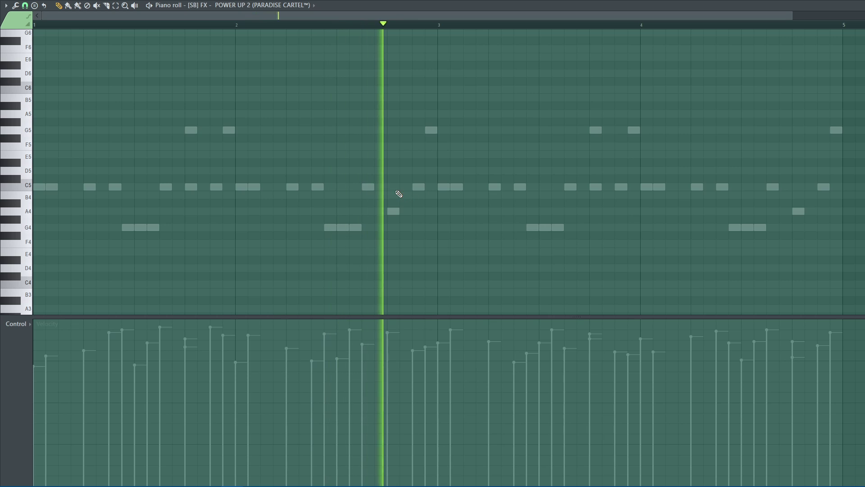
{"action": "key", "text": "space"}
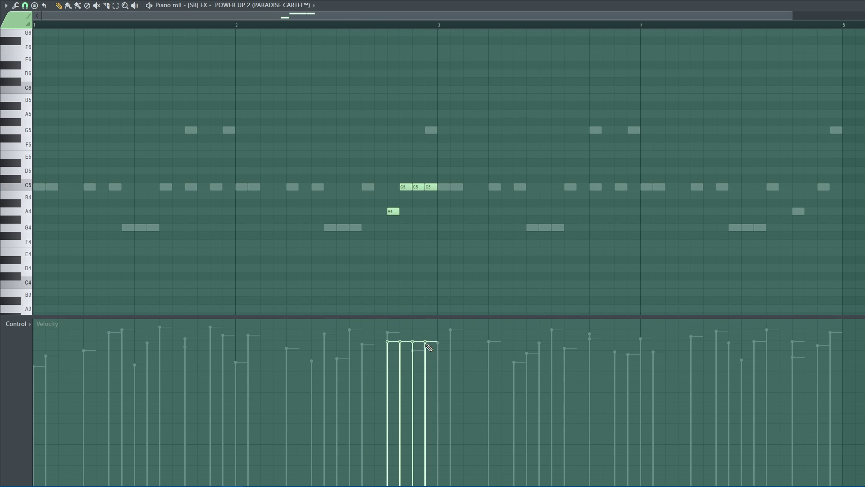
Ramp the four POWER UP 2 notes' velocities upward, audition them, and duplicate the group at the end of bar 4.
{"action": "key", "text": "space"}
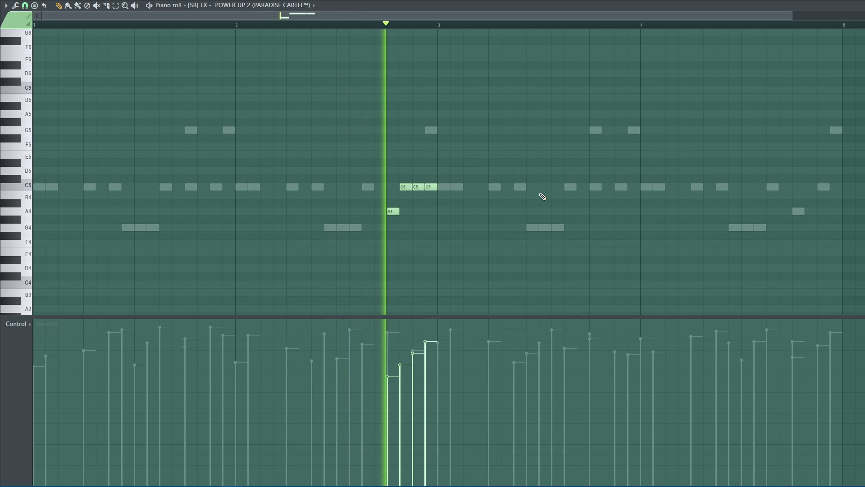
{"action": "key", "text": "space"}
{"action": "key", "text": "space"}
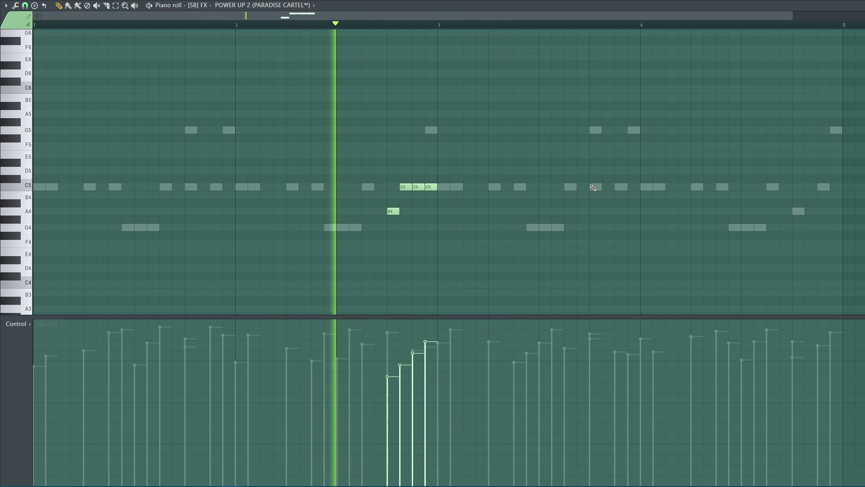
{"action": "key", "text": "space"}
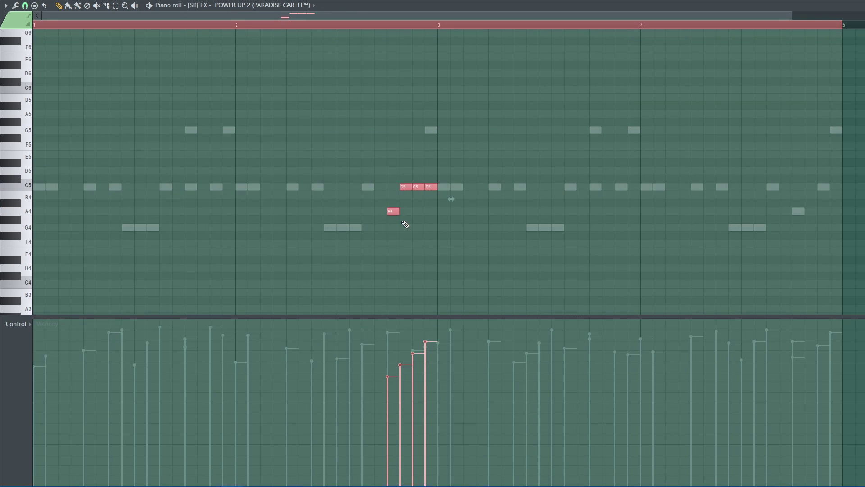
{"action": "left_click_drag", "start_coordinate": [393, 212], "coordinate": [800, 215]}
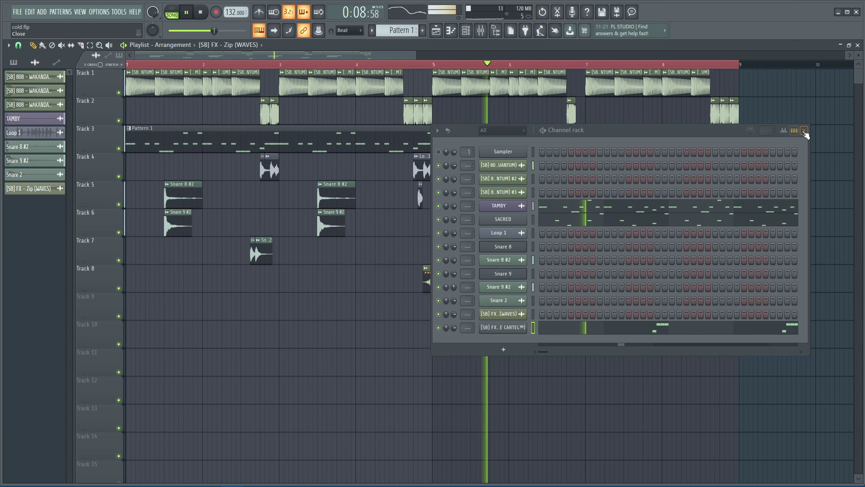
Move the Channel rack aside and close it to uncover the arrangement.
{"action": "left_click_drag", "start_coordinate": [775, 130], "coordinate": [521, 214]}
{"action": "left_click", "coordinate": [551, 213]}
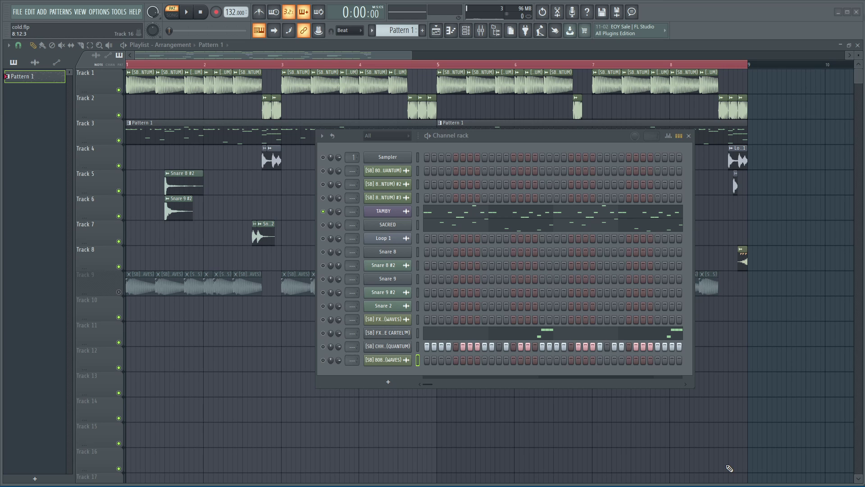
Play Pattern 1 with only TAMBY audible and unmute the SACRED channel to hear both together.
{"action": "left_click_drag", "start_coordinate": [544, 136], "coordinate": [562, 154]}
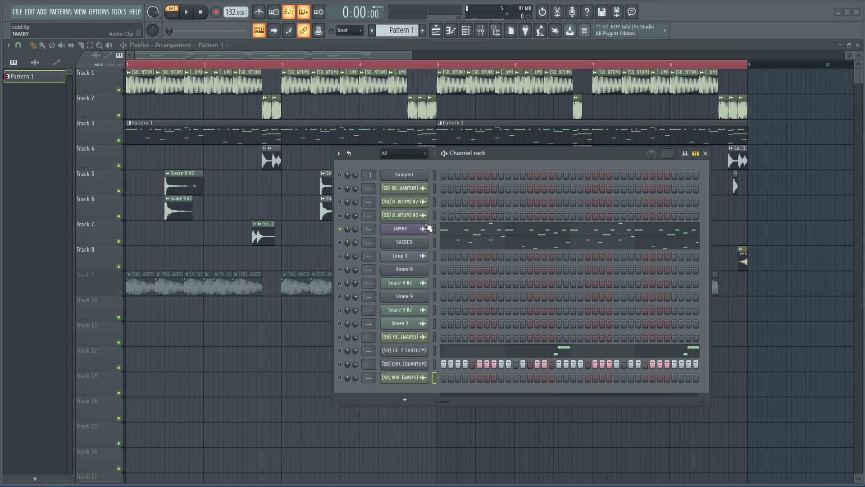
{"action": "left_click", "coordinate": [445, 154]}
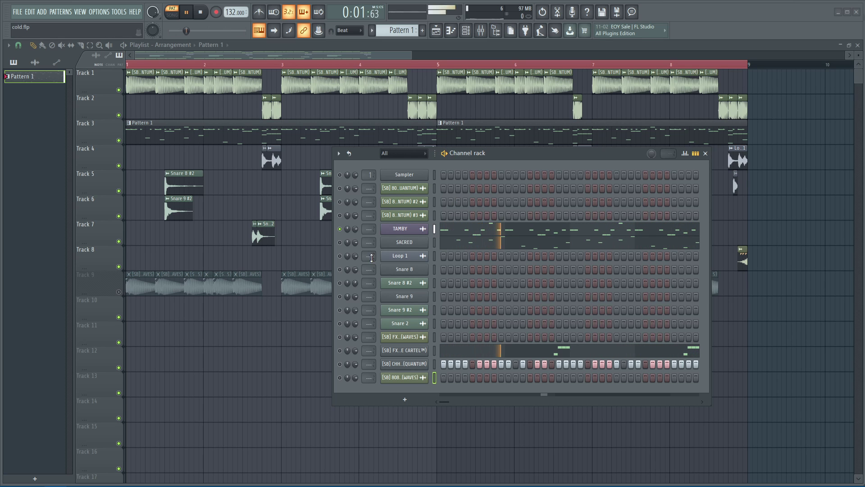
{"action": "left_click", "coordinate": [340, 242]}
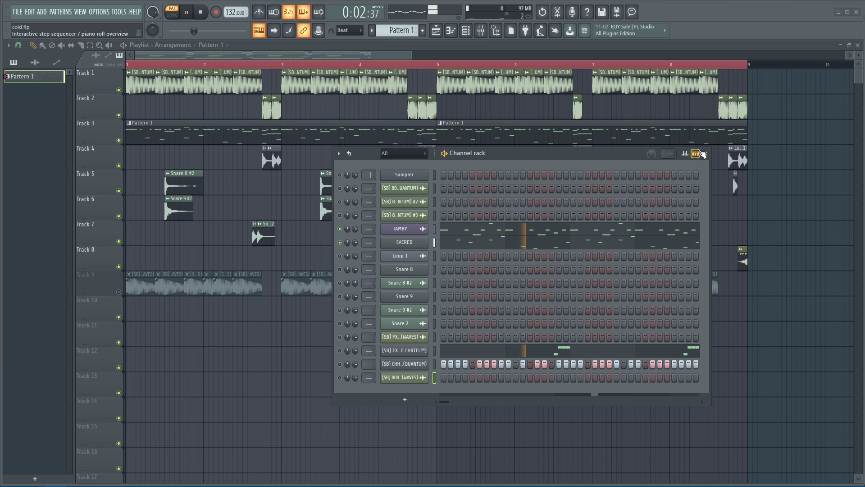
{"action": "left_click", "coordinate": [402, 153]}
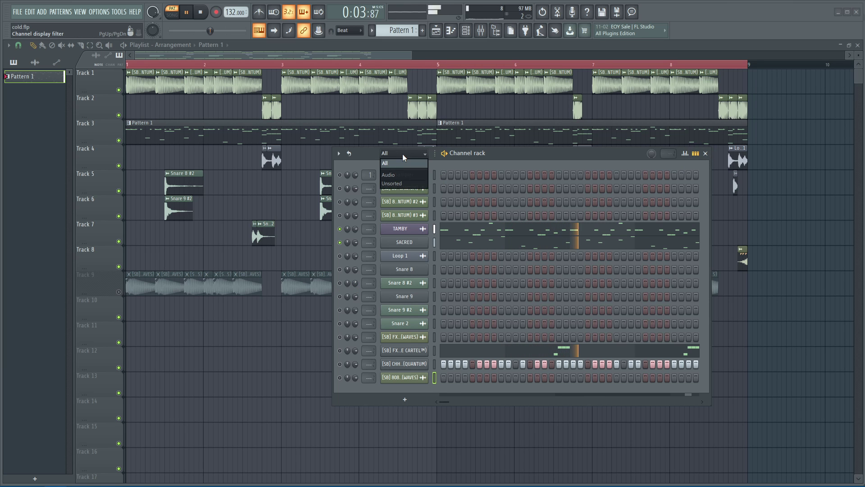
{"action": "left_click", "coordinate": [581, 152]}
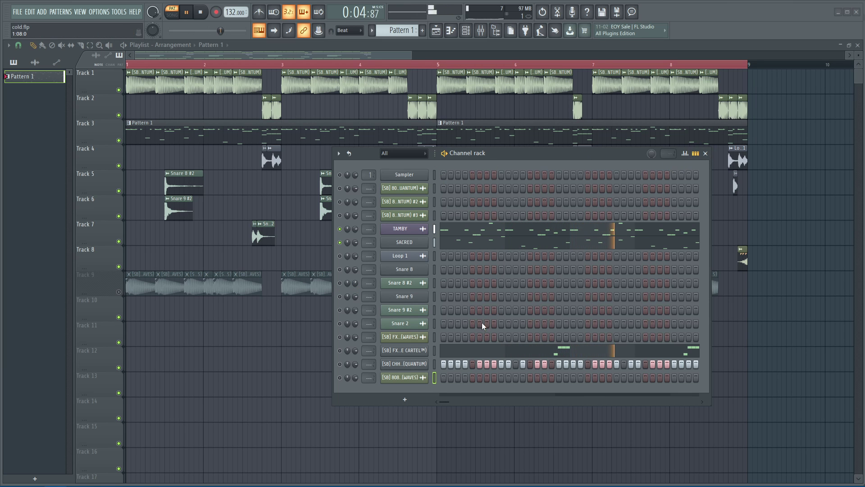
Unmute the CHHT - LUIGI (QUANTUM) hi-hat channel during playback and inspect its notes and velocities in the piano roll.
{"action": "left_click", "coordinate": [413, 365]}
{"action": "left_click", "coordinate": [408, 365]}
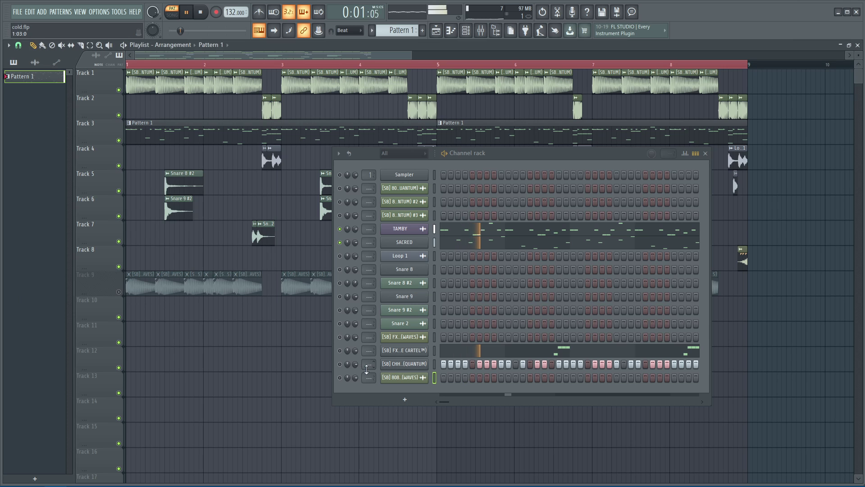
{"action": "left_click", "coordinate": [340, 364]}
{"action": "right_click", "coordinate": [418, 366]}
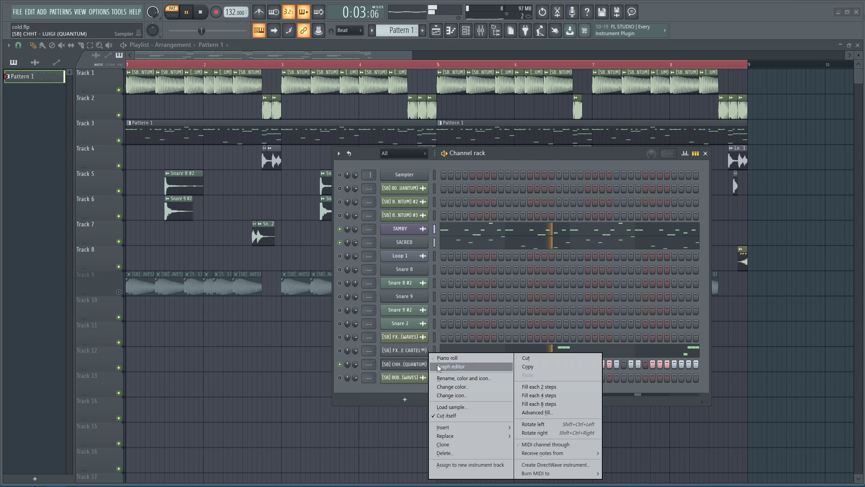
{"action": "left_click", "coordinate": [451, 356]}
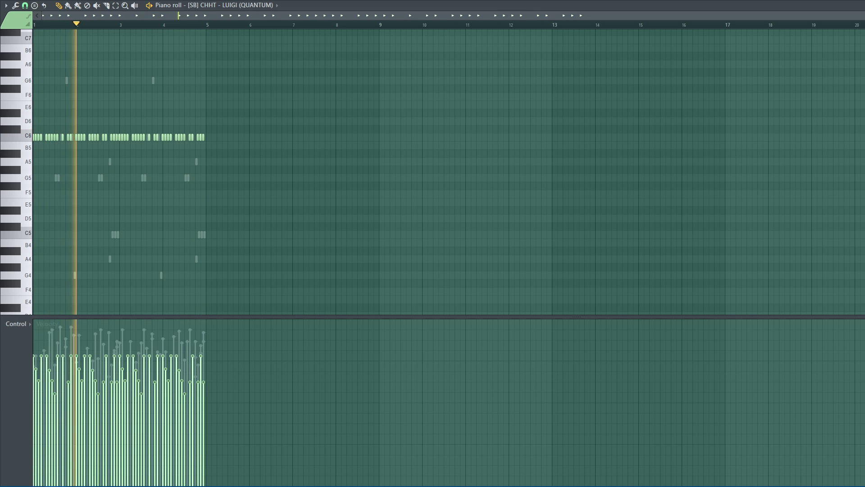
{"action": "key", "text": "Escape"}
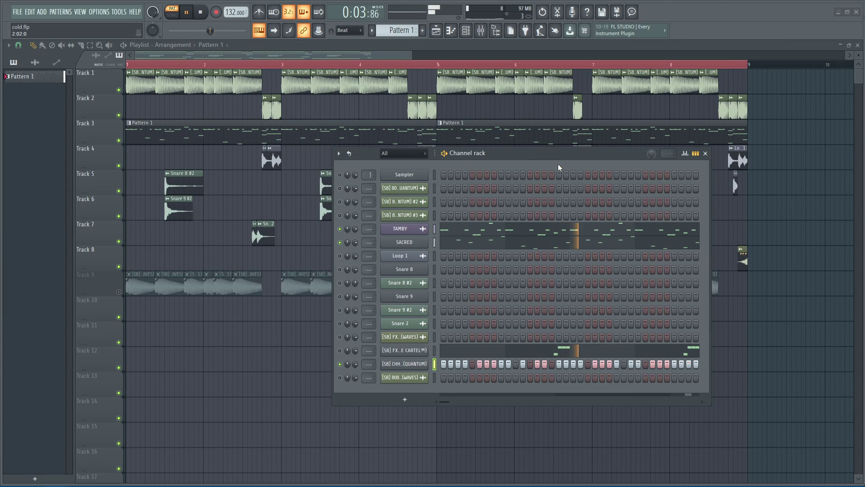
Move the Channel rack aside, close it to uncover the playlist, and stop playback.
{"action": "left_click_drag", "start_coordinate": [559, 153], "coordinate": [532, 162]}
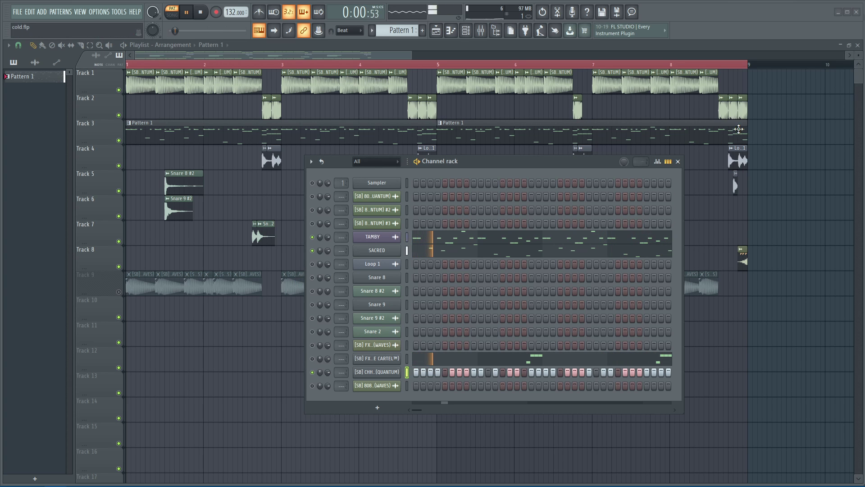
{"action": "left_click", "coordinate": [678, 161]}
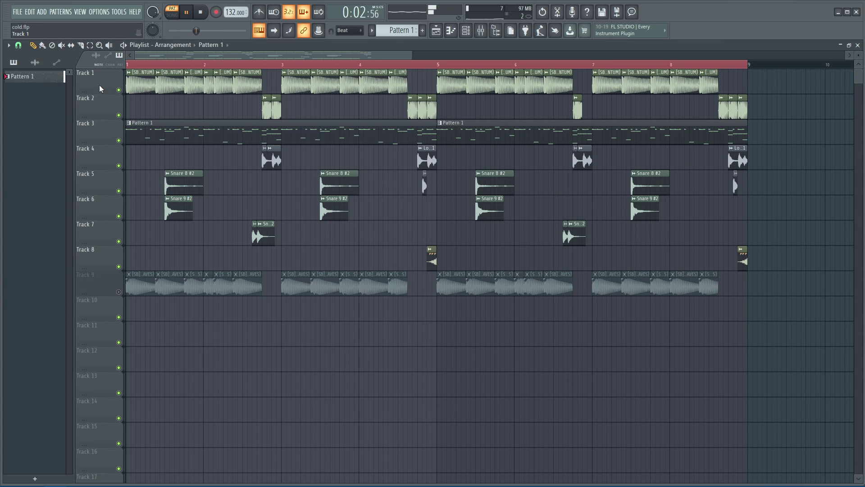
{"action": "left_click", "coordinate": [201, 18]}
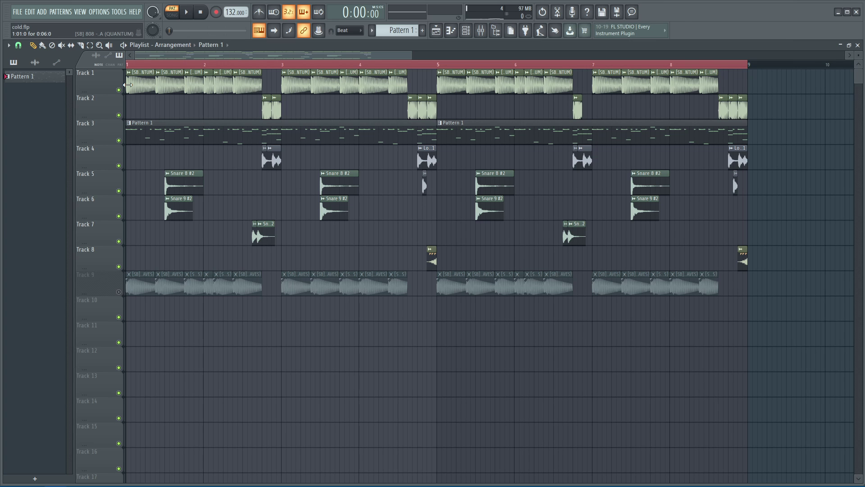
Solo Track 9's 808 clips, play the song, unmute Track 2 during playback, and stop.
{"action": "right_click", "coordinate": [119, 292]}
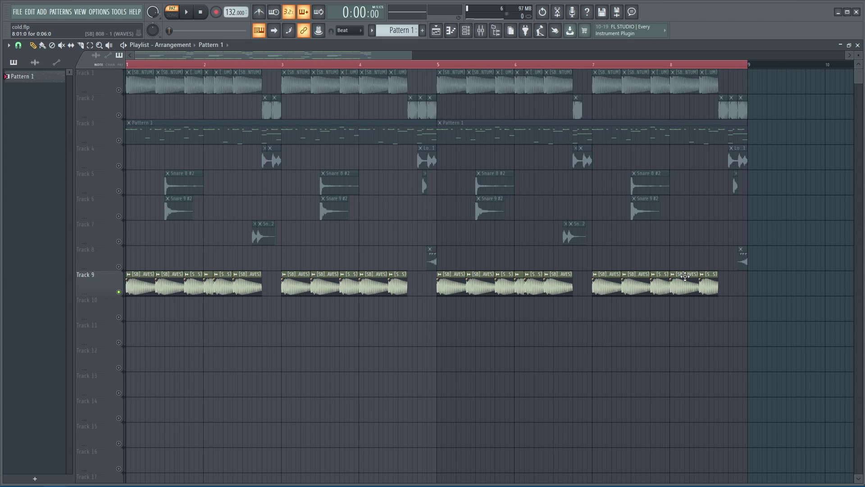
{"action": "left_click", "coordinate": [186, 13]}
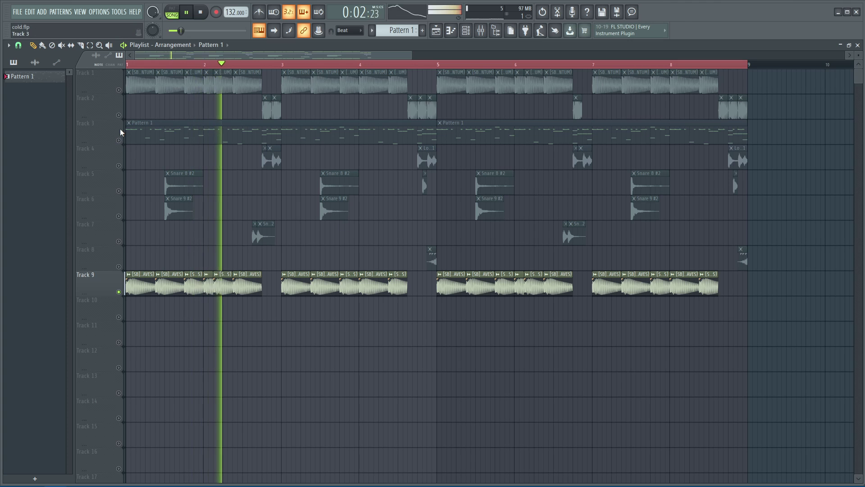
{"action": "left_click", "coordinate": [119, 115]}
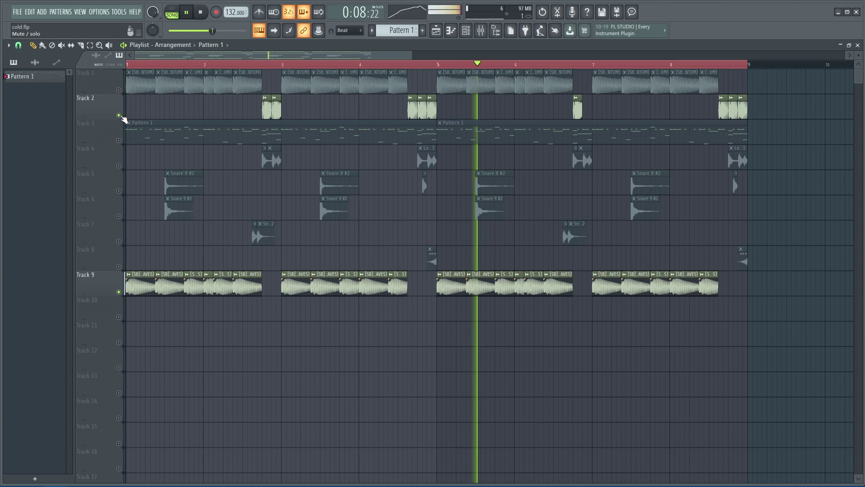
{"action": "key", "text": "space"}
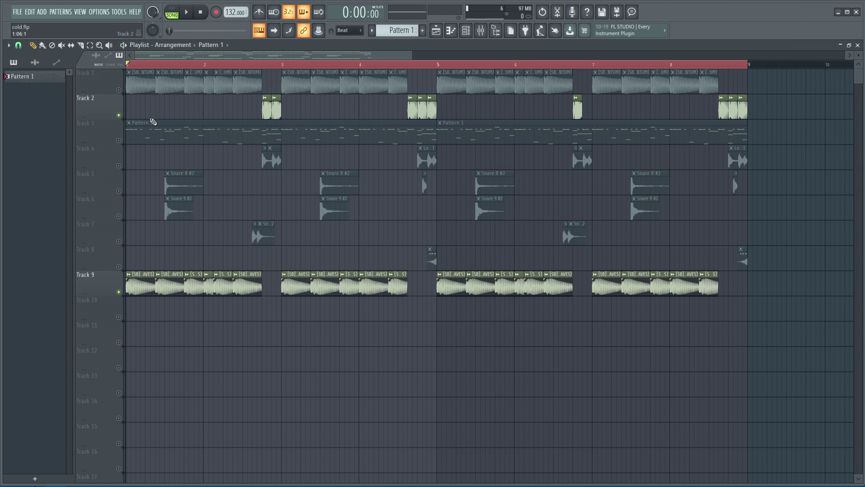
Mute Track 9, unmute Track 1, and play the arrangement from the start with Tracks 1 and 2 audible.
{"action": "left_click", "coordinate": [119, 292]}
{"action": "left_click", "coordinate": [120, 90]}
{"action": "left_click", "coordinate": [186, 13]}
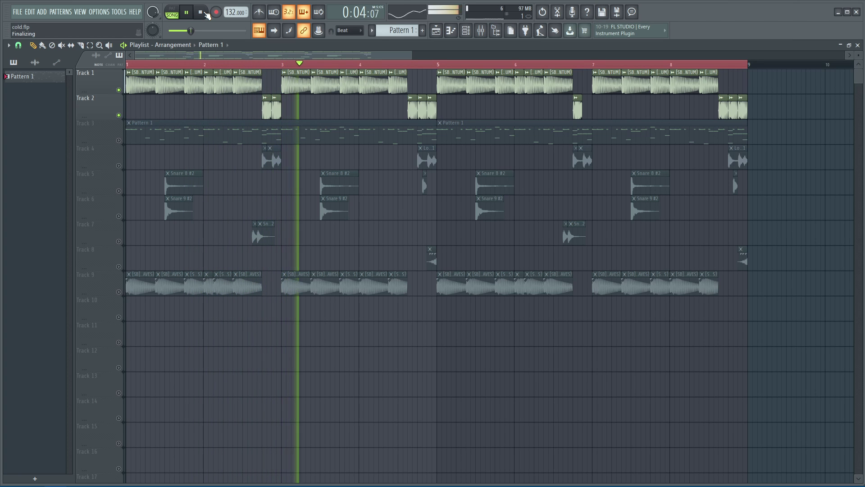
Bring Tracks 3 to 8 back in during playback, swap Track 1 for Track 9, and stop.
{"action": "left_click", "coordinate": [119, 140]}
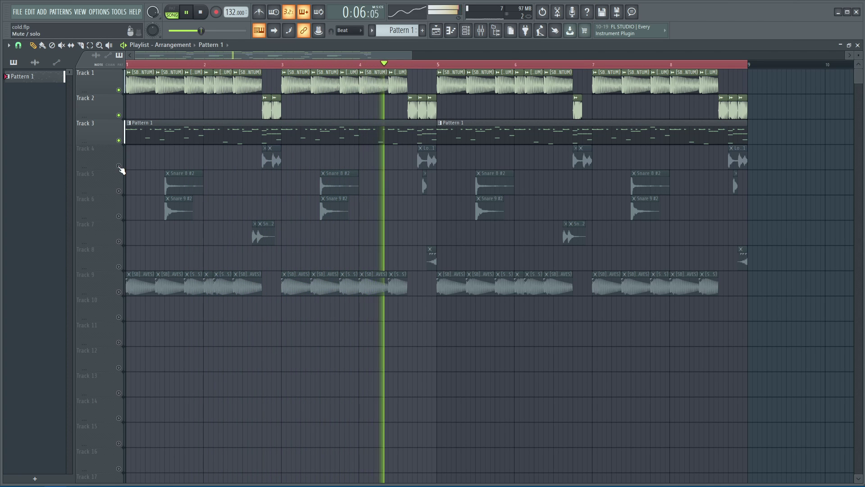
{"action": "left_click", "coordinate": [119, 166]}
{"action": "left_click", "coordinate": [119, 191]}
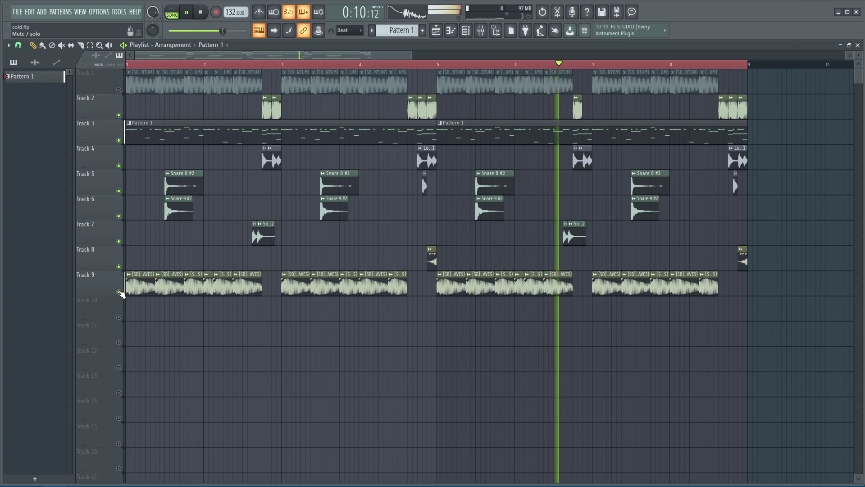
{"action": "left_click", "coordinate": [206, 15]}
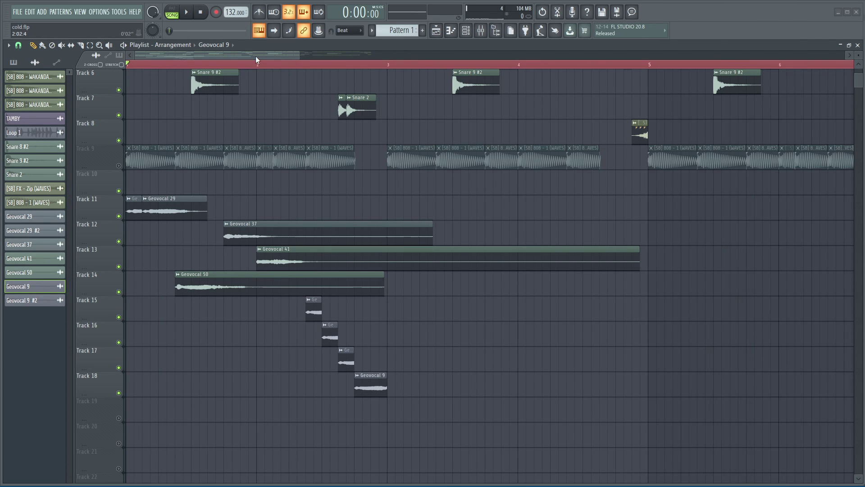
Play the opening bars with the Geovocal clips on Tracks 11 to 18 included.
{"action": "scroll", "coordinate": [256, 56], "scroll_direction": "up", "scroll_amount": 2}
{"action": "key", "text": "space"}
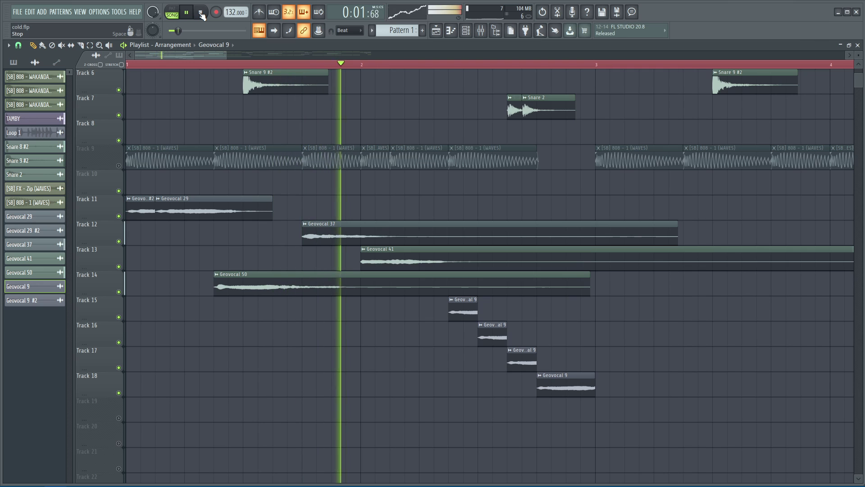
{"action": "left_click", "coordinate": [201, 13]}
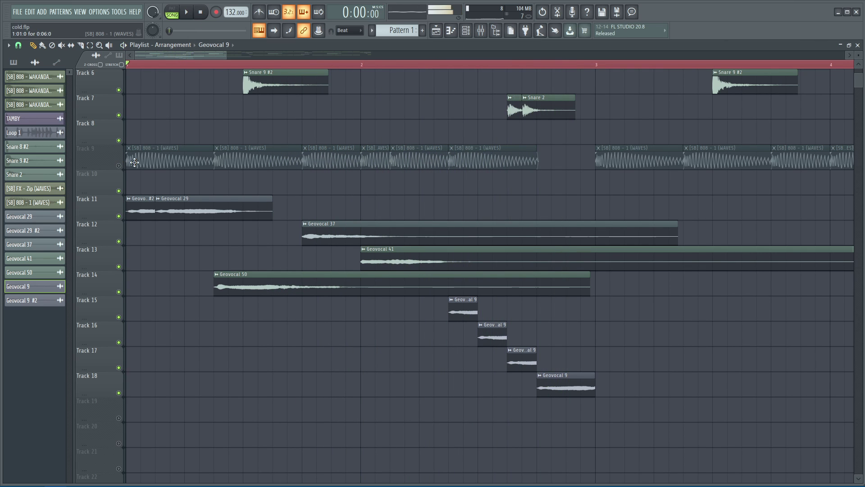
Inspect the Geovocal 29 #2 clip on Track 11, viewing its clip options and the time-stretching pitch in its channel settings.
{"action": "left_click", "coordinate": [134, 163]}
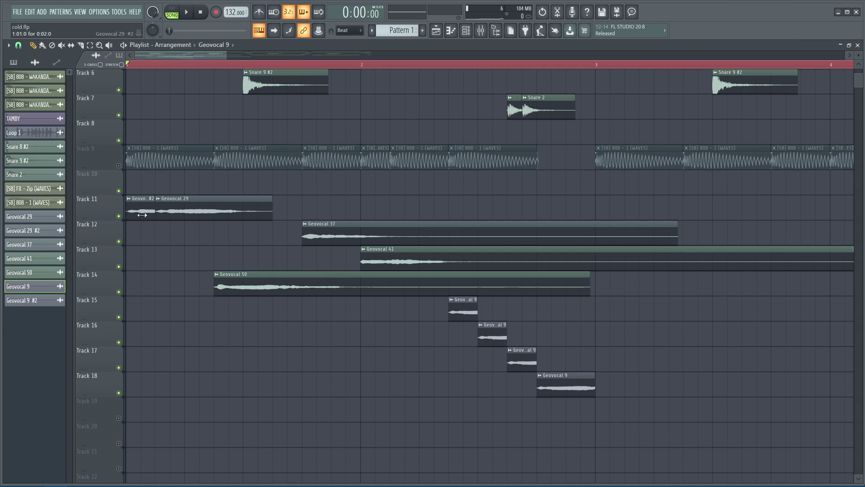
{"action": "double_click", "coordinate": [146, 204]}
{"action": "left_click", "coordinate": [256, 86]}
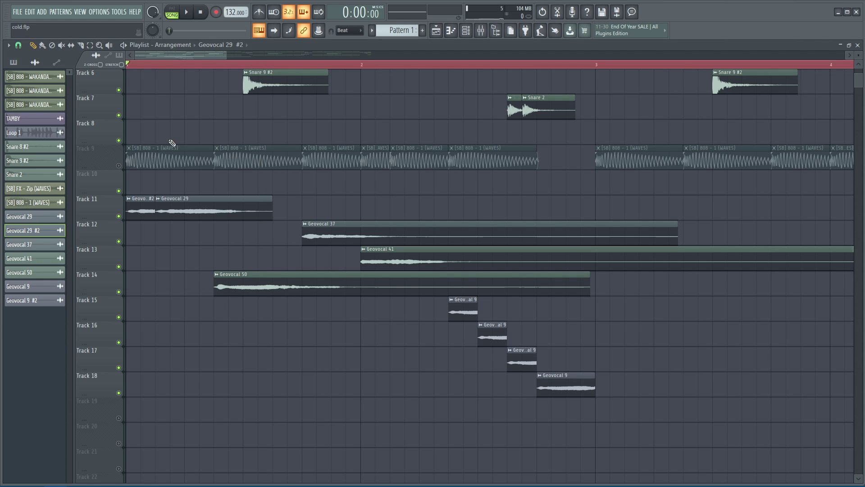
{"action": "left_click", "coordinate": [129, 200]}
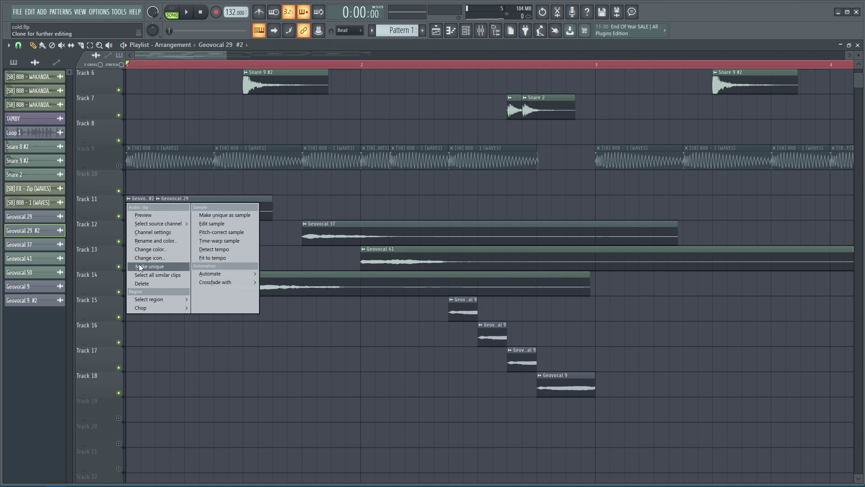
{"action": "left_click", "coordinate": [334, 185]}
{"action": "right_click", "coordinate": [357, 180]}
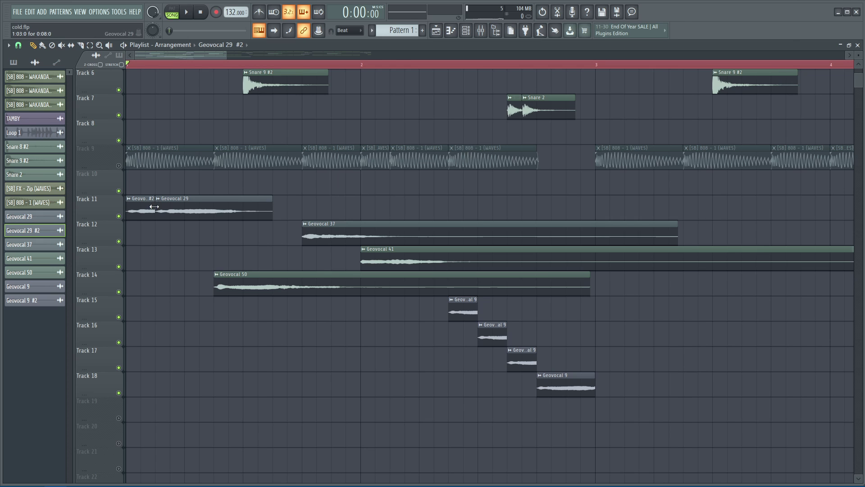
{"action": "double_click", "coordinate": [146, 205]}
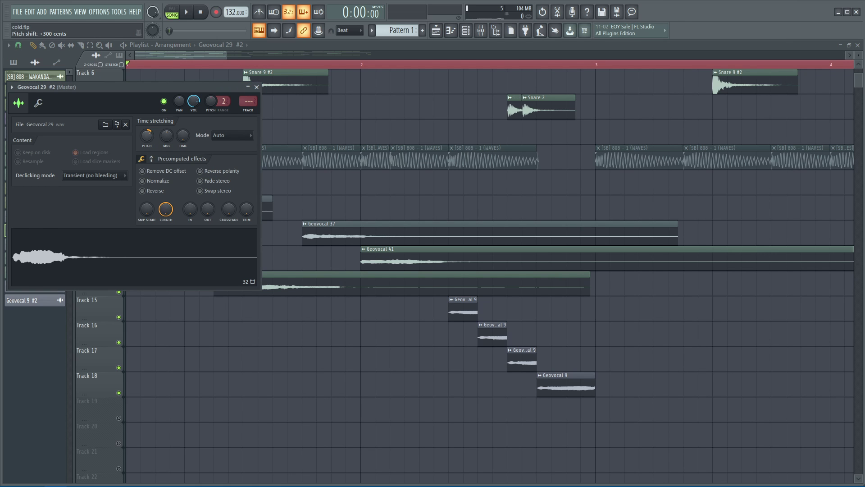
{"action": "key", "text": "Escape"}
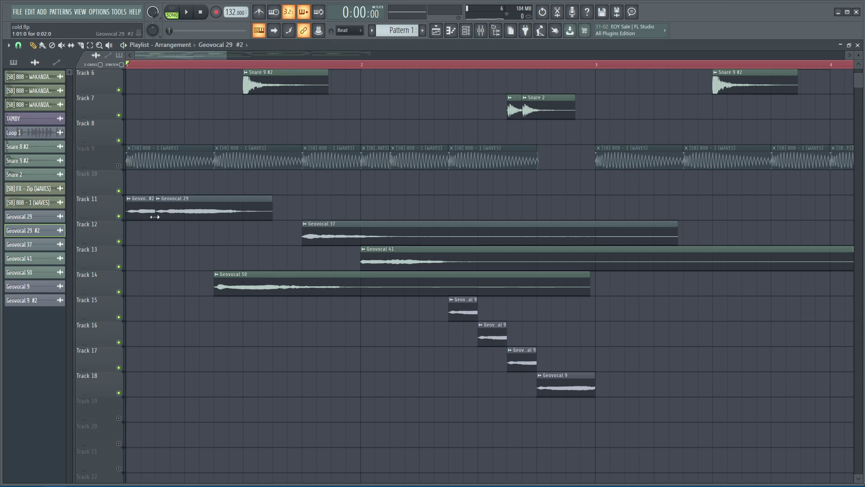
Audition the layered Geovocal clips with the beat from bar 1 several times and stop playback.
{"action": "key", "text": "space"}
{"action": "key", "text": "space"}
{"action": "key", "text": "space"}
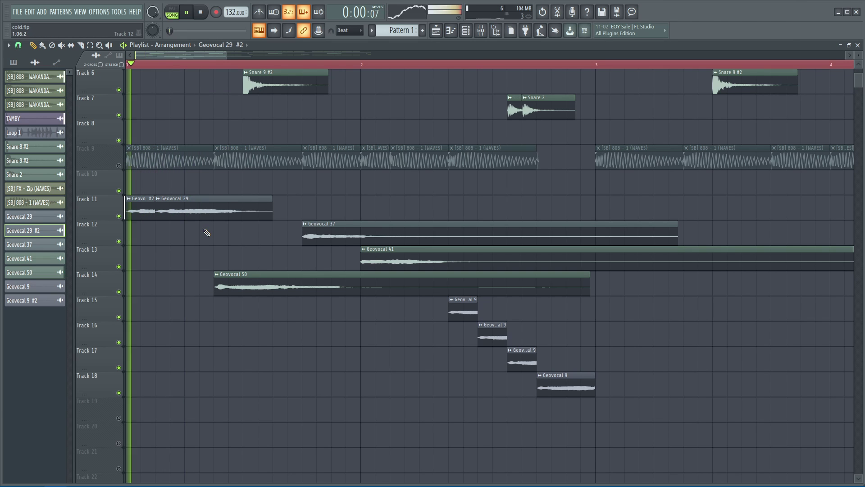
{"action": "left_click", "coordinate": [200, 14]}
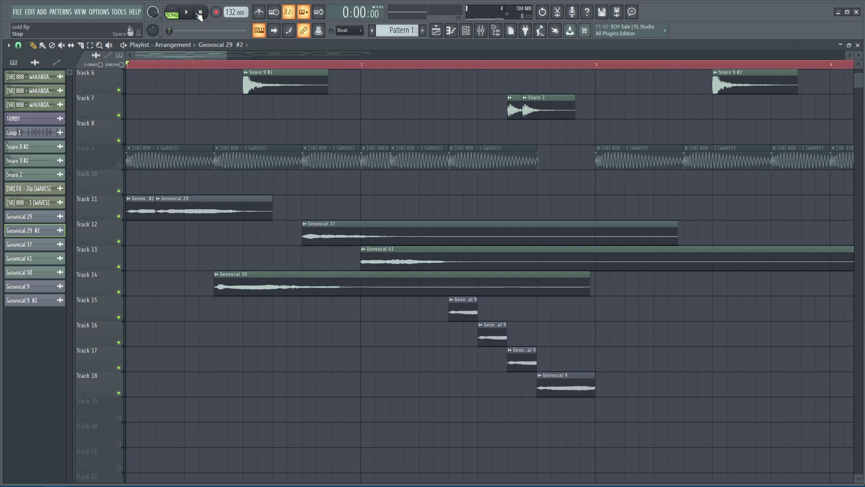
{"action": "left_click", "coordinate": [194, 16]}
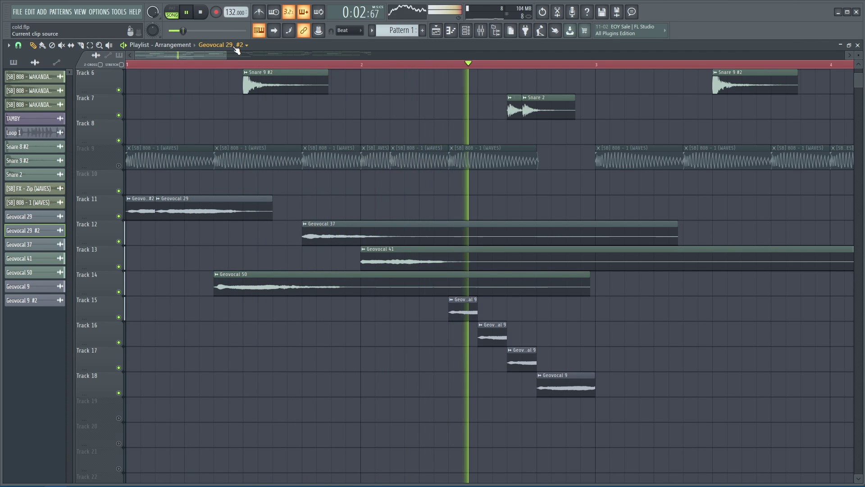
{"action": "key", "text": "space"}
{"action": "key", "text": "space"}
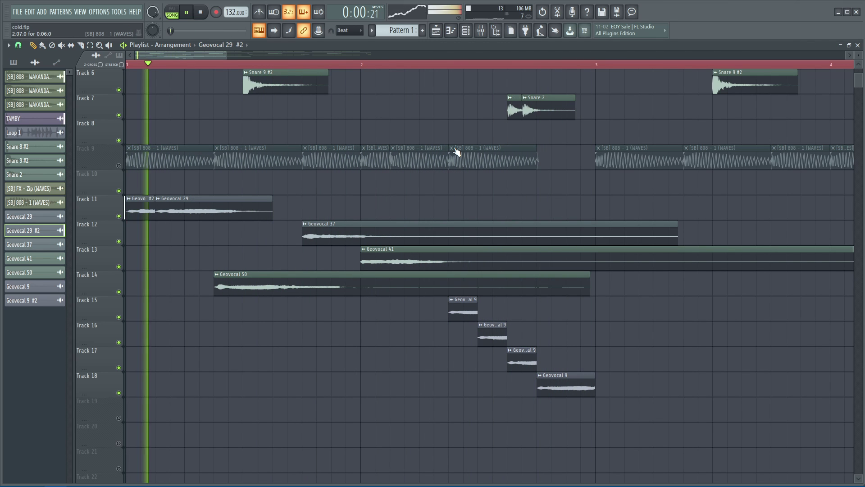
{"action": "key", "text": "space"}
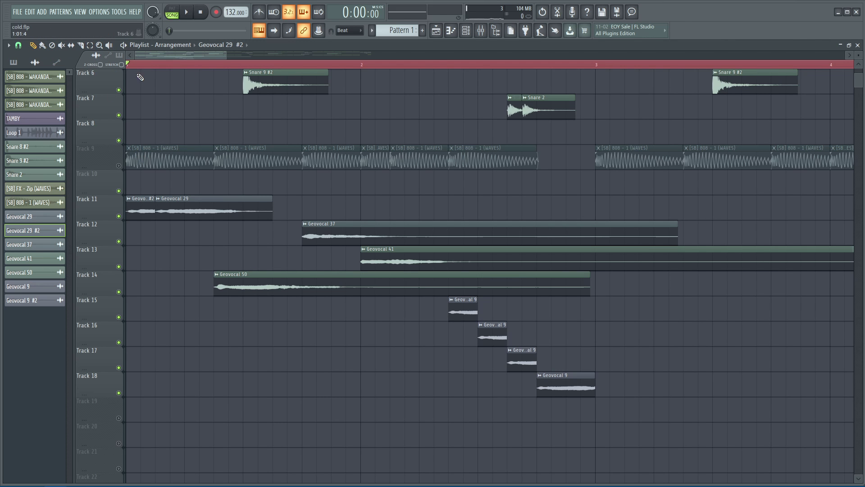
Select the Geovocal clips across bars 1 and 2 and consolidate them into one audio clip from the selection start.
{"action": "left_click_drag", "start_coordinate": [131, 67], "coordinate": [600, 85]}
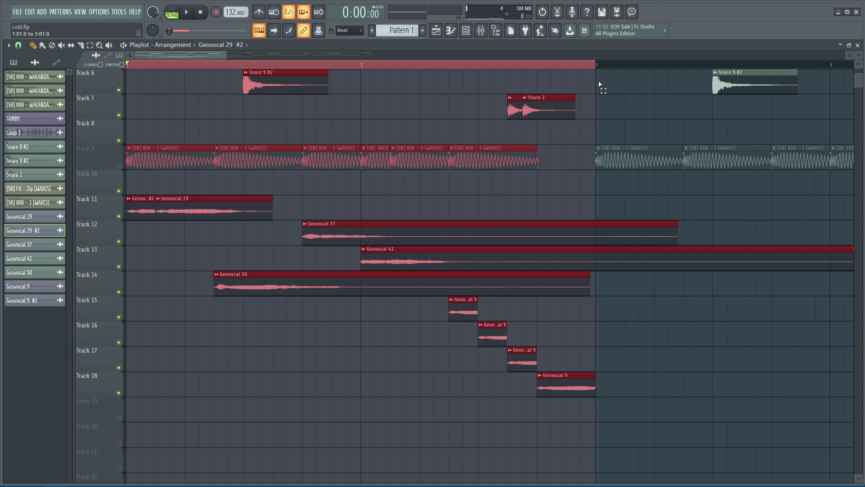
{"action": "left_click", "coordinate": [8, 46]}
{"action": "mouse_move", "coordinate": [19, 65]}
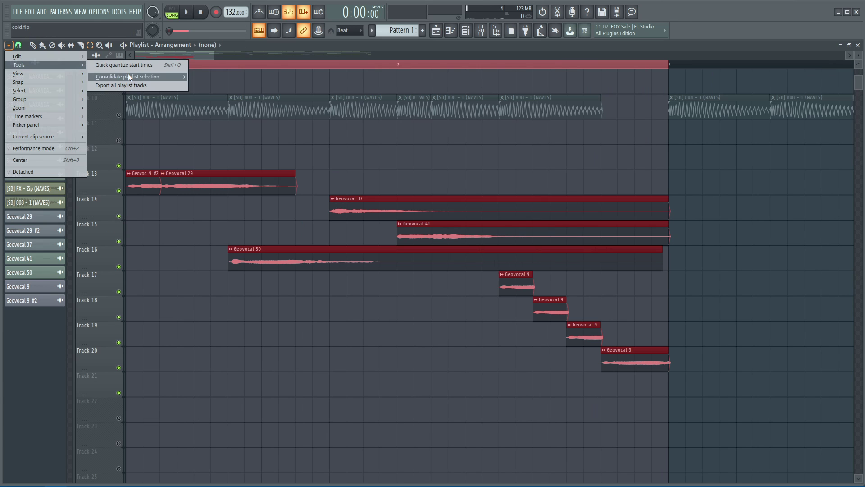
{"action": "mouse_move", "coordinate": [127, 76]}
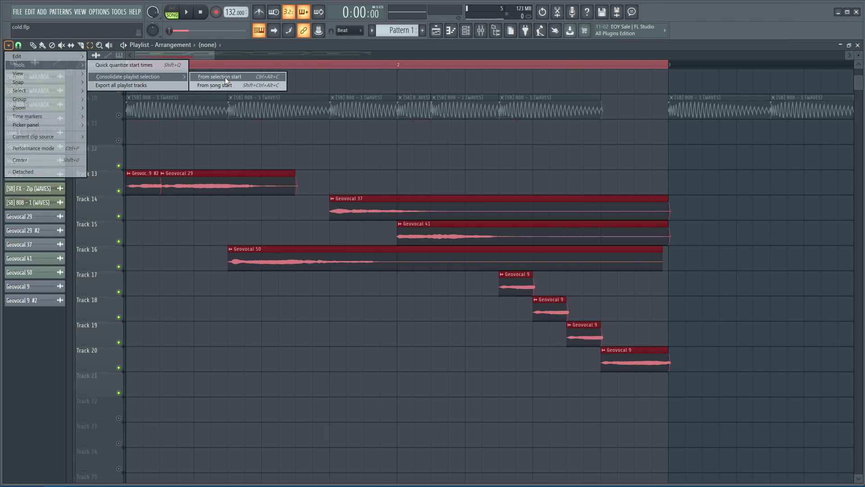
{"action": "left_click", "coordinate": [226, 77]}
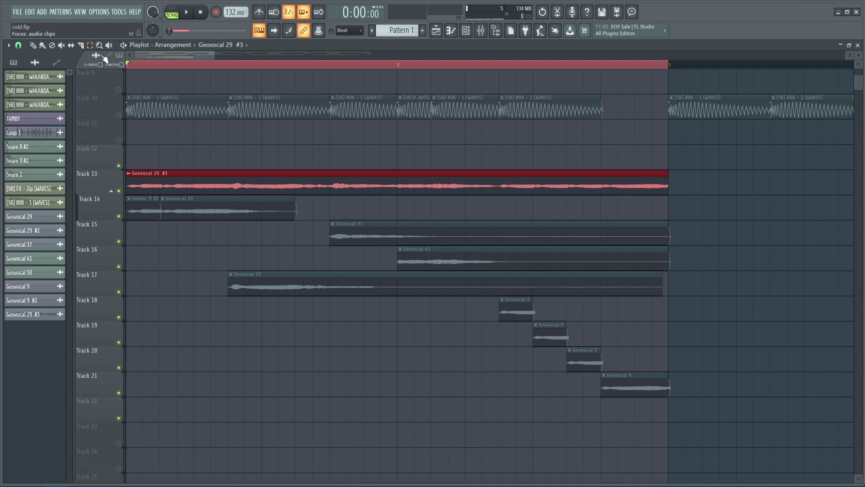
Audition the consolidated Geovocal 29 #3 clip with playback and set its declicking mode to Transient (bleeding).
{"action": "left_click", "coordinate": [123, 45]}
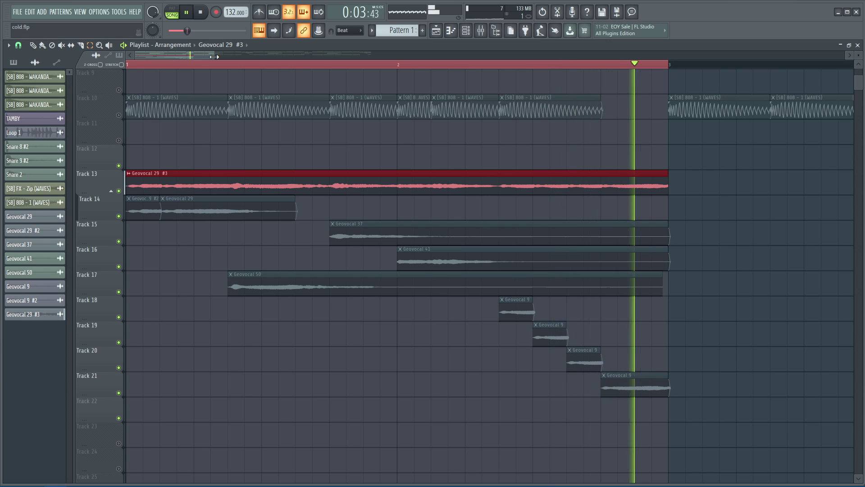
{"action": "key", "text": "space"}
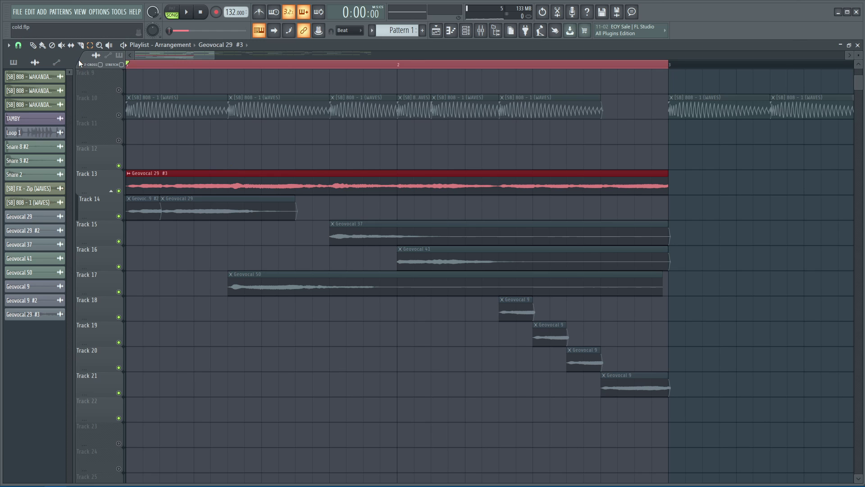
{"action": "double_click", "coordinate": [292, 176]}
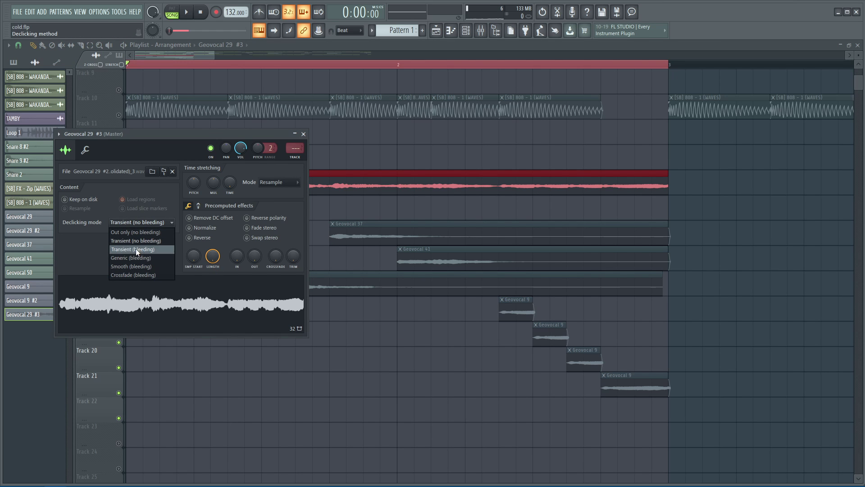
{"action": "left_click", "coordinate": [131, 250]}
{"action": "left_click", "coordinate": [303, 134]}
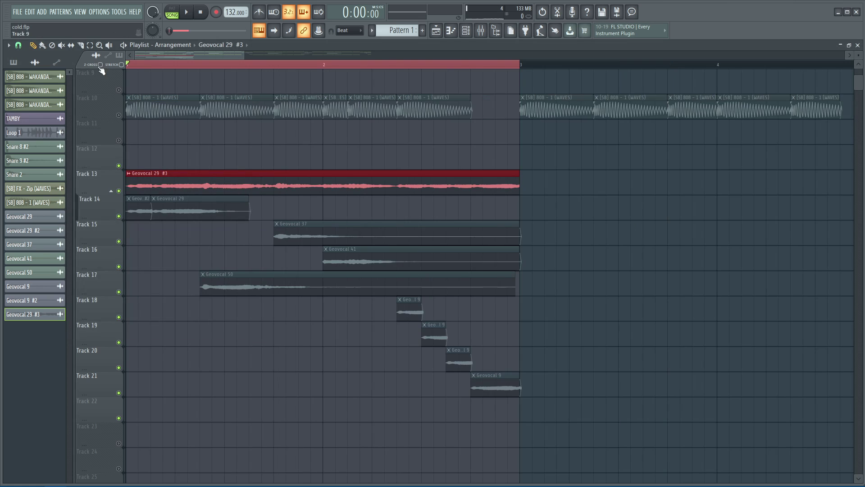
Delete the original Geovocal source clips below the consolidated clip, on Tracks 14 to 21.
{"action": "right_click", "coordinate": [134, 207]}
{"action": "right_click", "coordinate": [409, 255]}
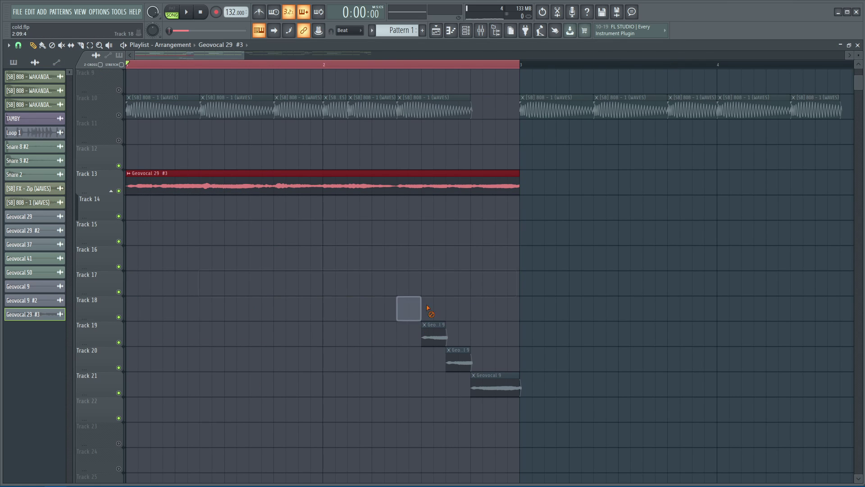
{"action": "right_click", "coordinate": [495, 385]}
Purge the unused audio clips from the project with the macro.
{"action": "left_click", "coordinate": [99, 12]}
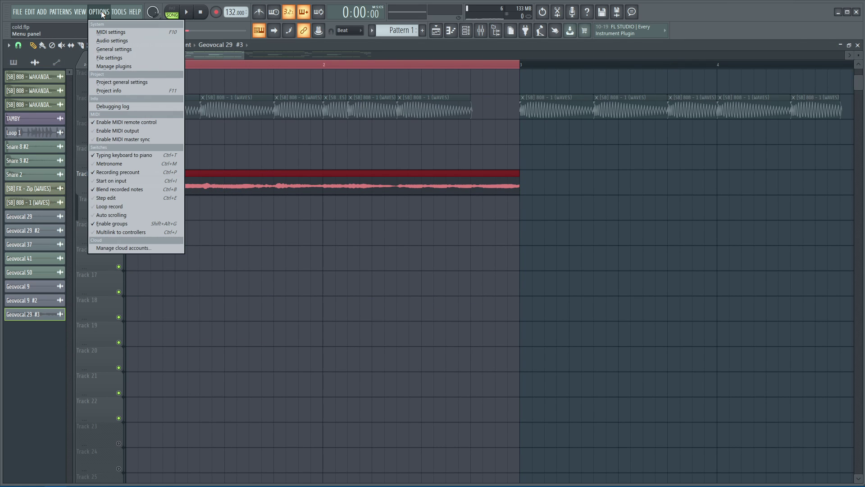
{"action": "mouse_move", "coordinate": [119, 12]}
{"action": "mouse_move", "coordinate": [135, 42]}
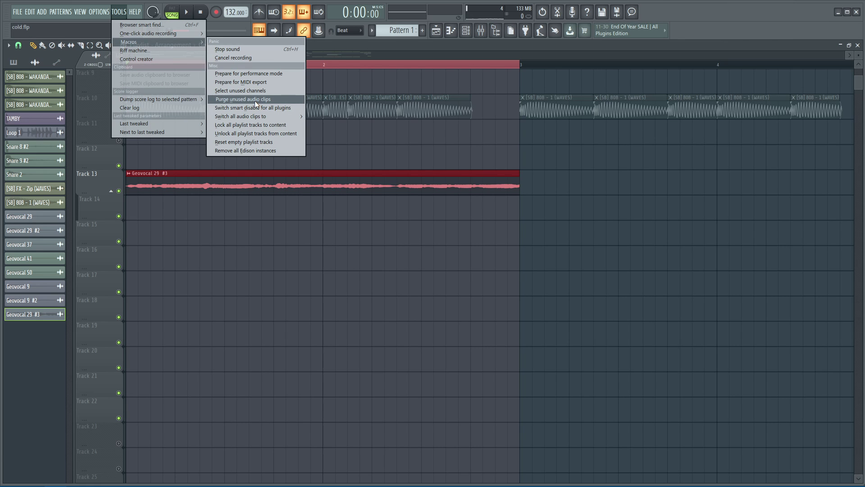
{"action": "left_click", "coordinate": [255, 101]}
Review the project's remaining channels in the channel rack with all channels shown, and close it.
{"action": "left_click", "coordinate": [467, 30]}
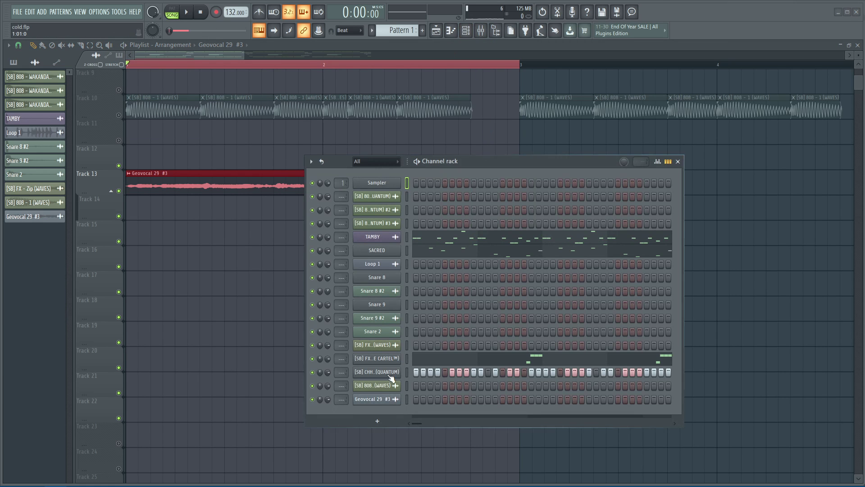
{"action": "left_click", "coordinate": [366, 163]}
{"action": "left_click", "coordinate": [376, 172]}
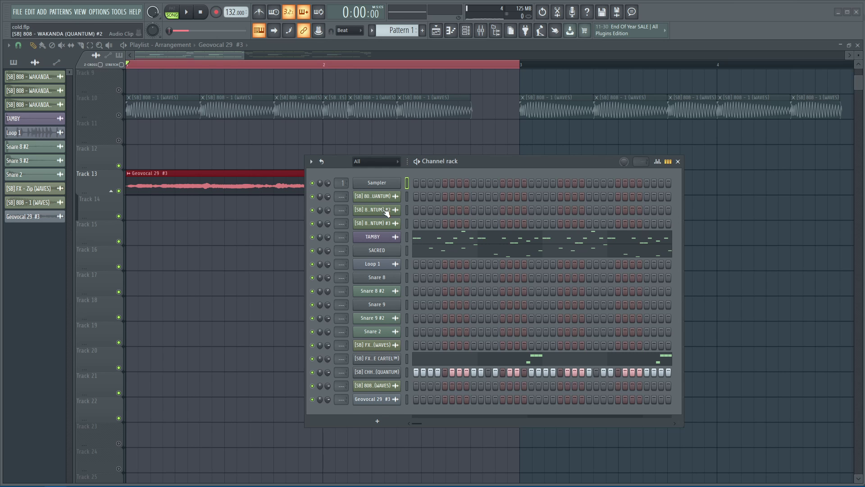
{"action": "left_click", "coordinate": [678, 162]}
{"action": "left_click", "coordinate": [125, 372]}
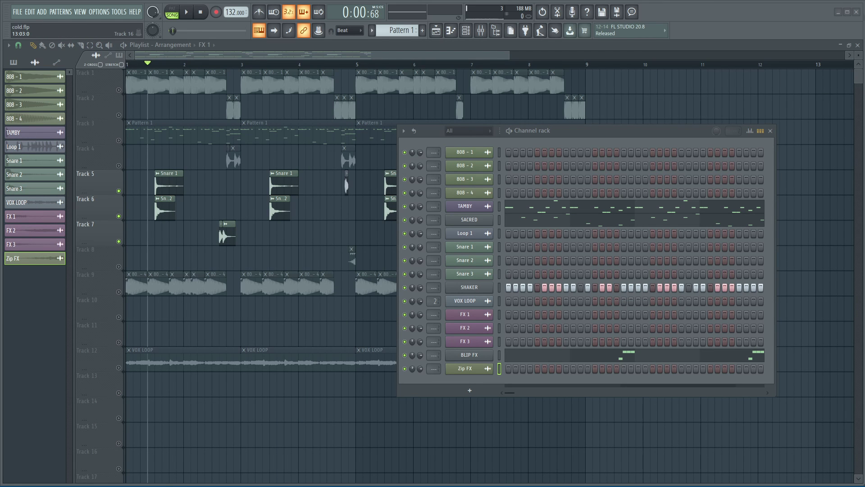
Add a Captain Melody_2 instrument channel to the channel rack.
{"action": "left_click_drag", "start_coordinate": [604, 134], "coordinate": [529, 125]}
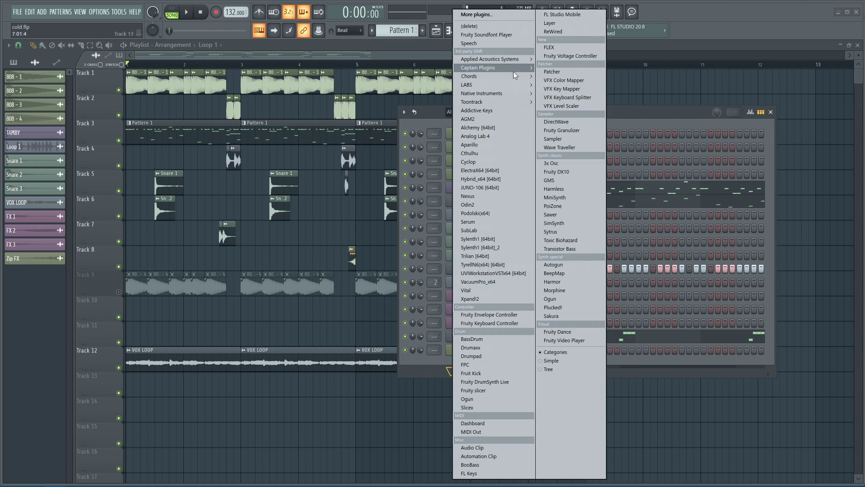
{"action": "mouse_move", "coordinate": [513, 72]}
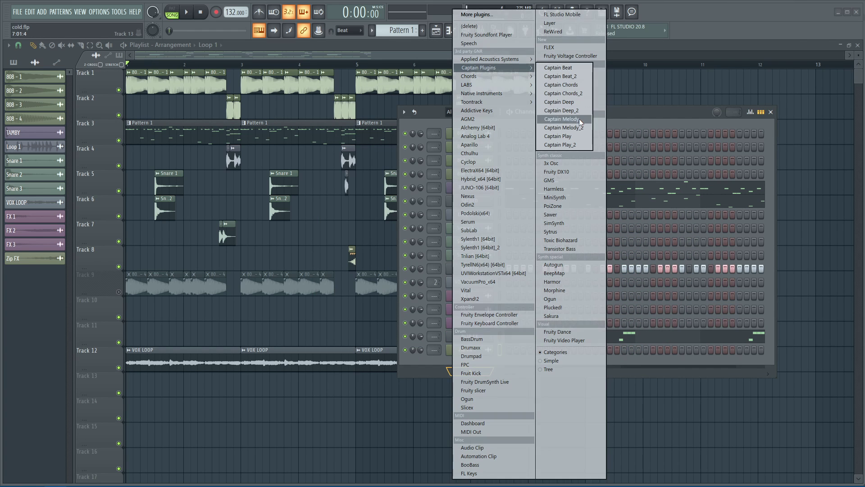
{"action": "left_click", "coordinate": [571, 93]}
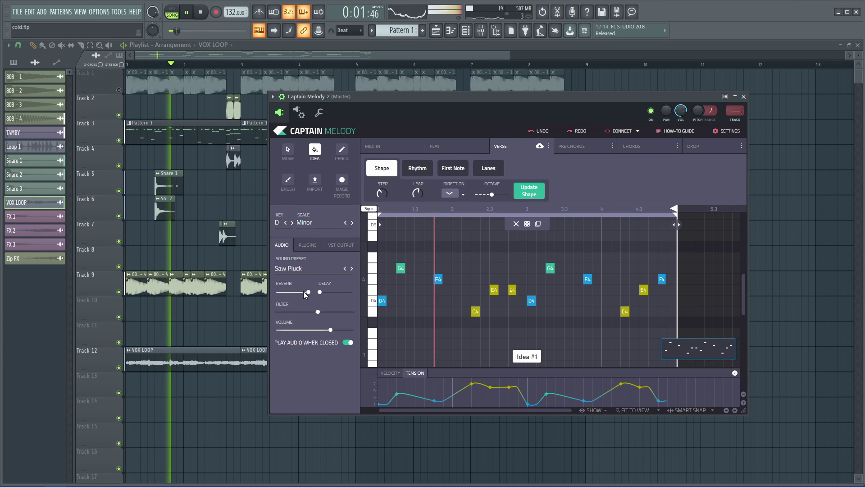
Set Captain Melody's Saw Pluck reverb to 1.0 and lower its filter to about -0.5 during playback.
{"action": "left_click_drag", "start_coordinate": [308, 293], "coordinate": [231, 297]}
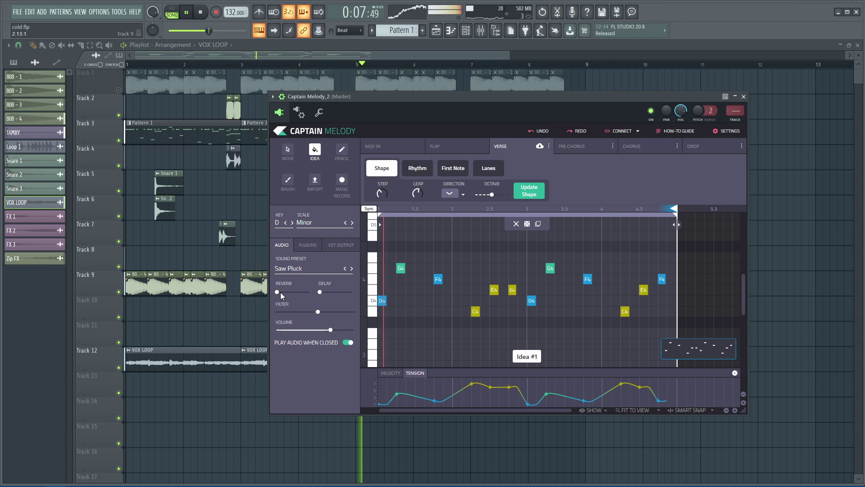
{"action": "left_click_drag", "start_coordinate": [280, 292], "coordinate": [287, 292]}
{"action": "left_click_drag", "start_coordinate": [350, 294], "coordinate": [358, 293]}
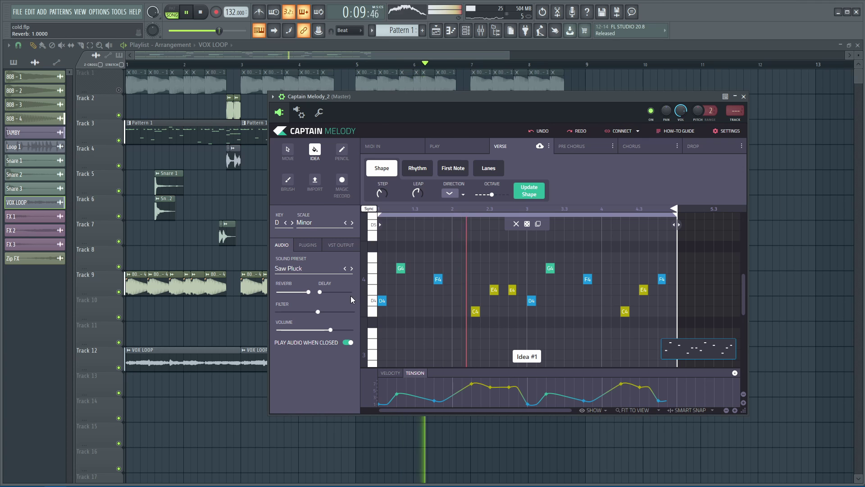
{"action": "left_click_drag", "start_coordinate": [317, 312], "coordinate": [303, 312]}
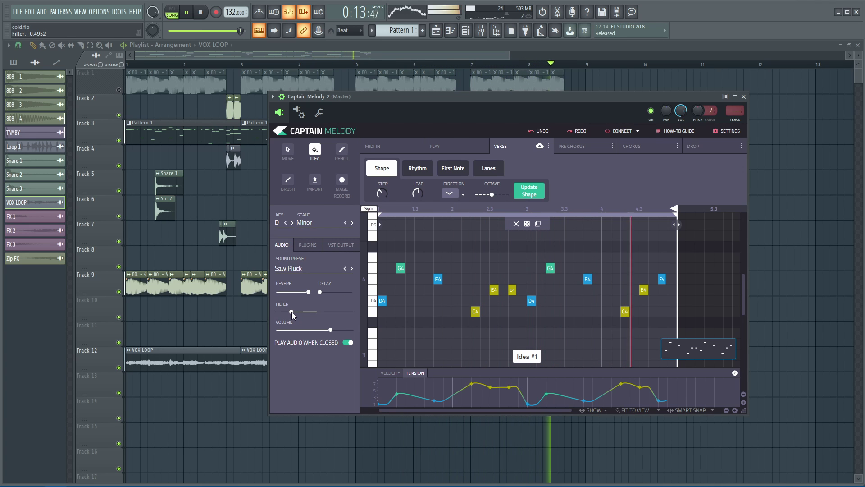
{"action": "left_click_drag", "start_coordinate": [293, 315], "coordinate": [291, 315]}
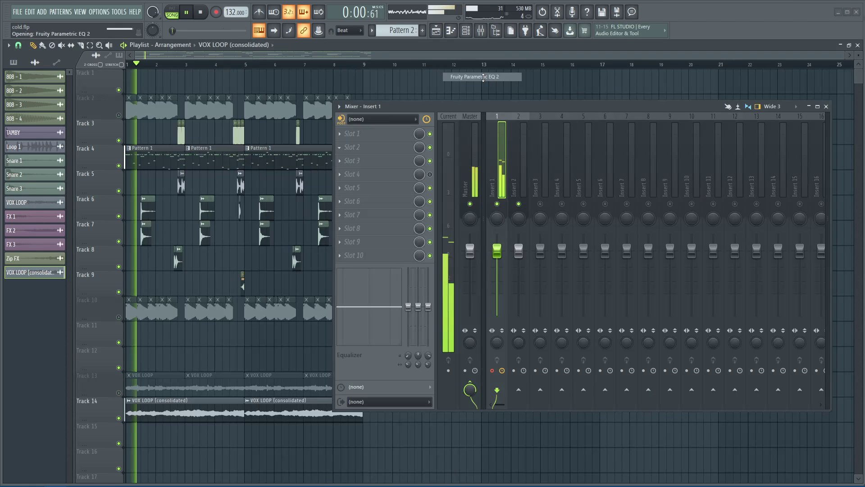
Shape the Fruity parametric EQ 2 on Insert 1 with an -18 dB low shelf and an -18 dB high shelf at 2769 Hz.
{"action": "left_click", "coordinate": [374, 147]}
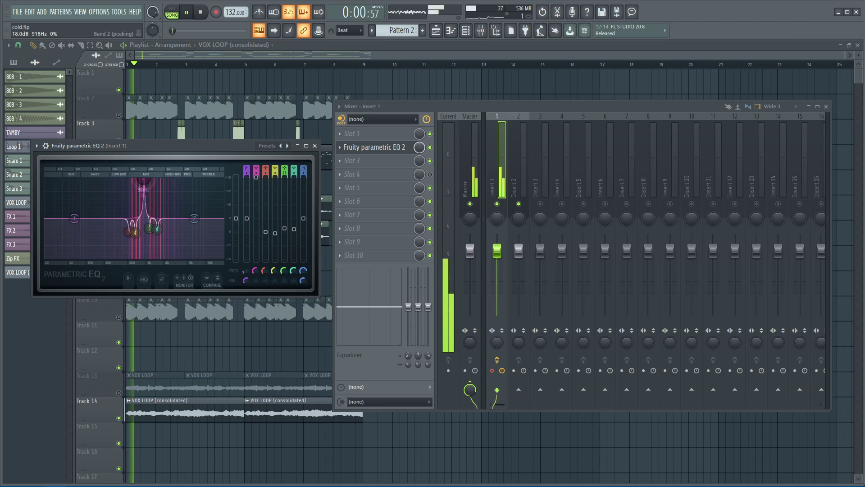
{"action": "left_click_drag", "start_coordinate": [143, 180], "coordinate": [105, 258]}
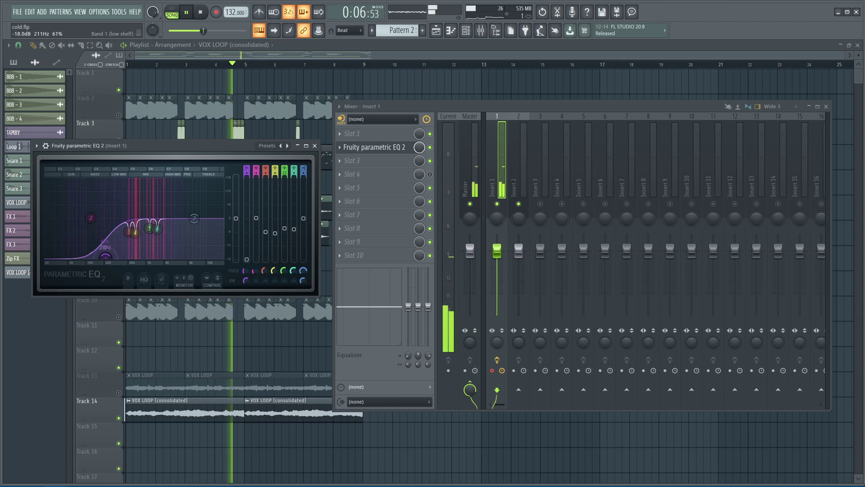
{"action": "left_click_drag", "start_coordinate": [194, 219], "coordinate": [174, 258]}
{"action": "left_click_drag", "start_coordinate": [106, 258], "coordinate": [113, 258]}
{"action": "left_click_drag", "start_coordinate": [174, 257], "coordinate": [173, 257]}
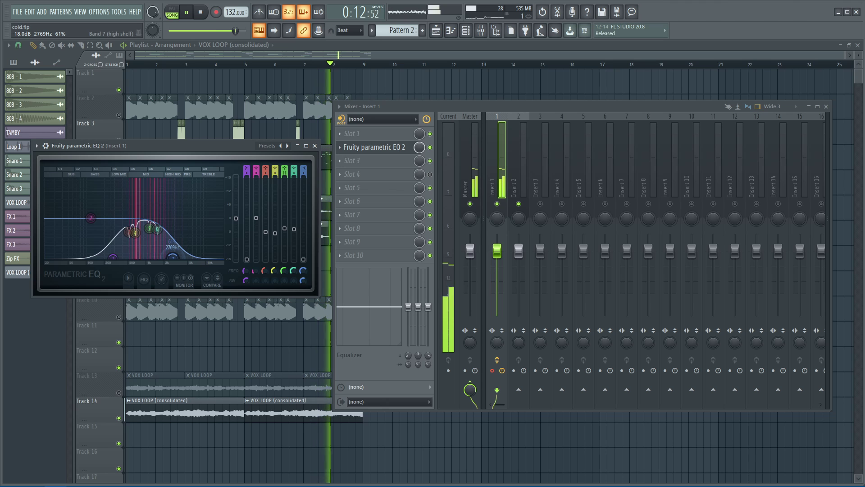
{"action": "left_click", "coordinate": [315, 146]}
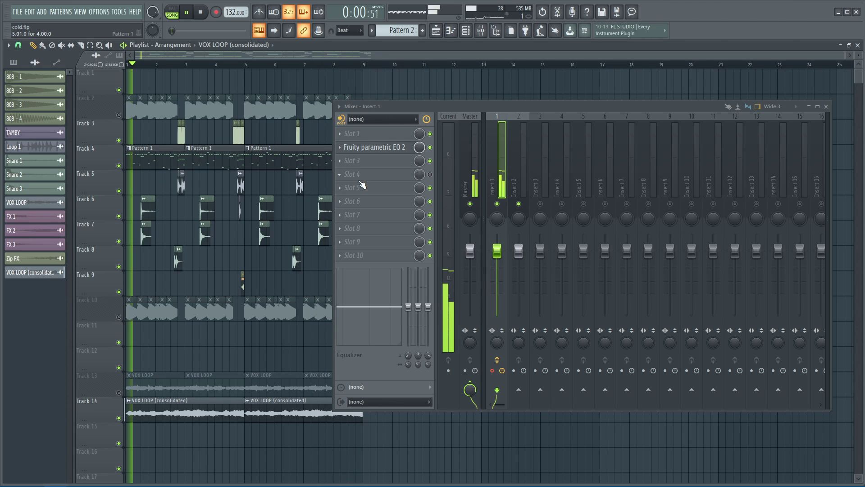
Load Fruity Love Philter into slot 4 of Insert 1 and arrange its window beside the mixer.
{"action": "left_click", "coordinate": [406, 175]}
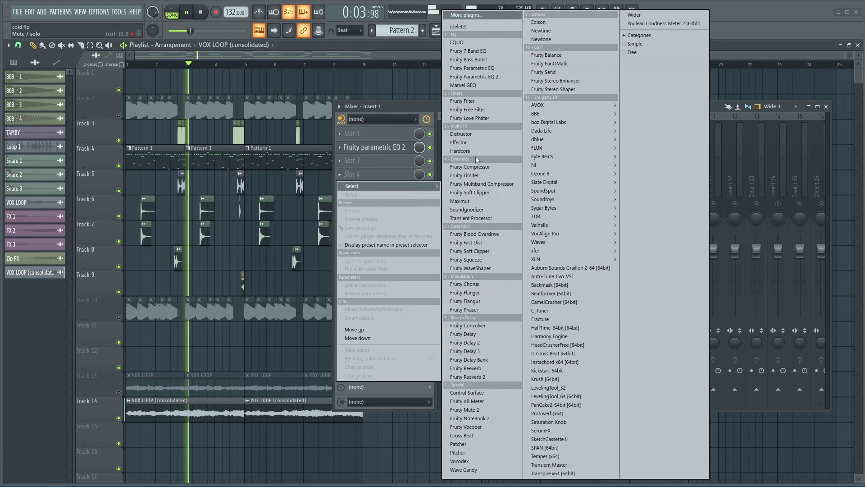
{"action": "left_click", "coordinate": [486, 118]}
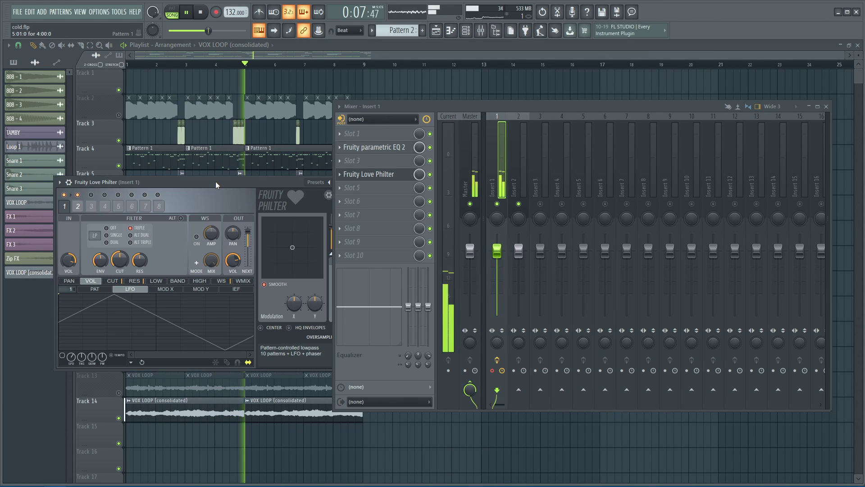
{"action": "left_click_drag", "start_coordinate": [216, 181], "coordinate": [218, 146]}
{"action": "left_click_drag", "start_coordinate": [456, 108], "coordinate": [551, 108]}
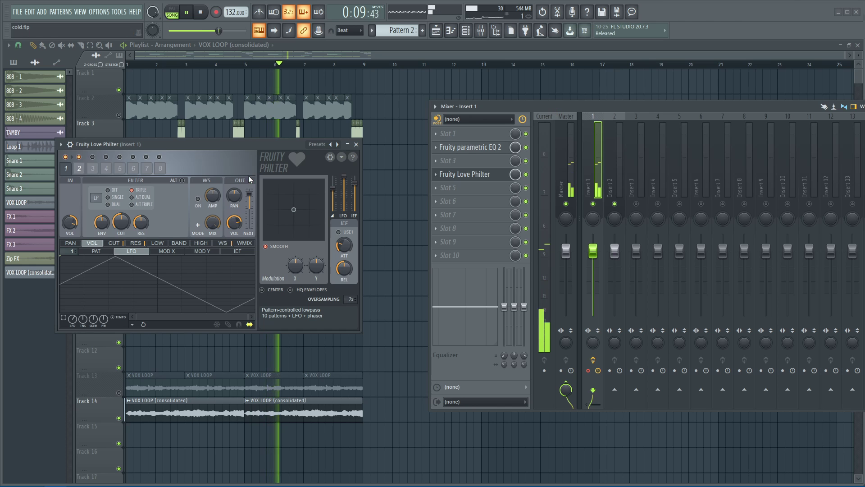
Try Love Philter's Simple lowpass preset, and settle on the Simple triangle lowpass LFO preset.
{"action": "left_click", "coordinate": [318, 145]}
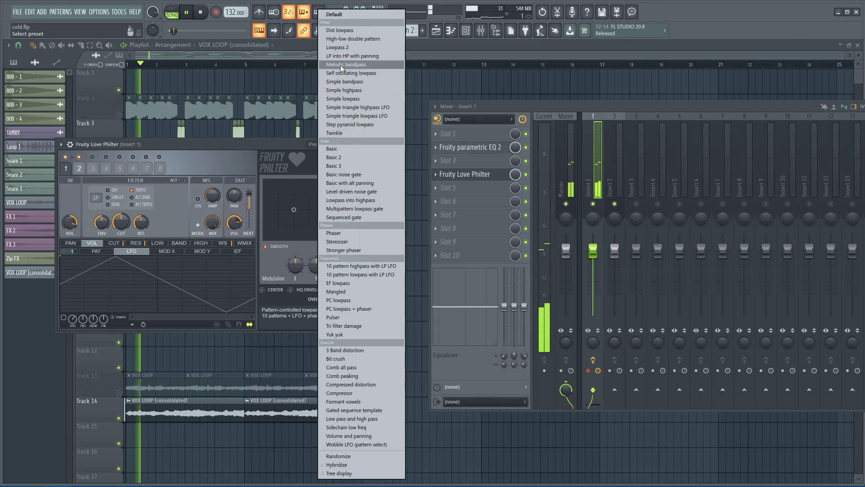
{"action": "left_click", "coordinate": [345, 98]}
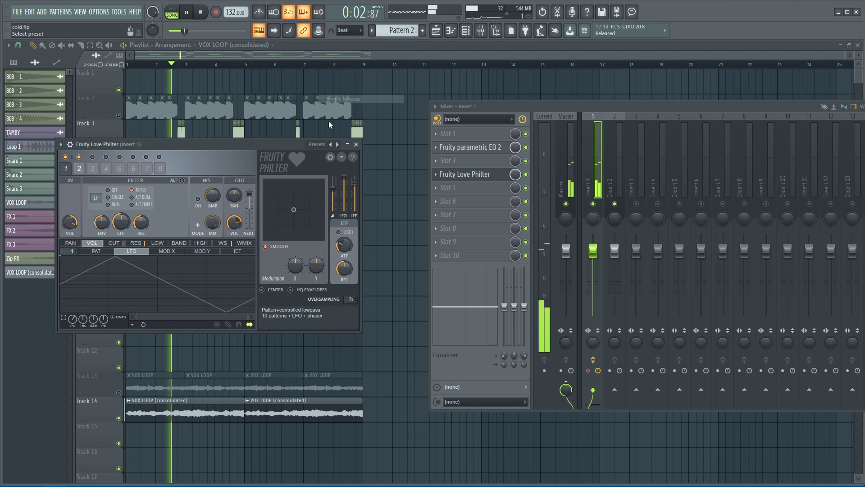
{"action": "left_click", "coordinate": [317, 145]}
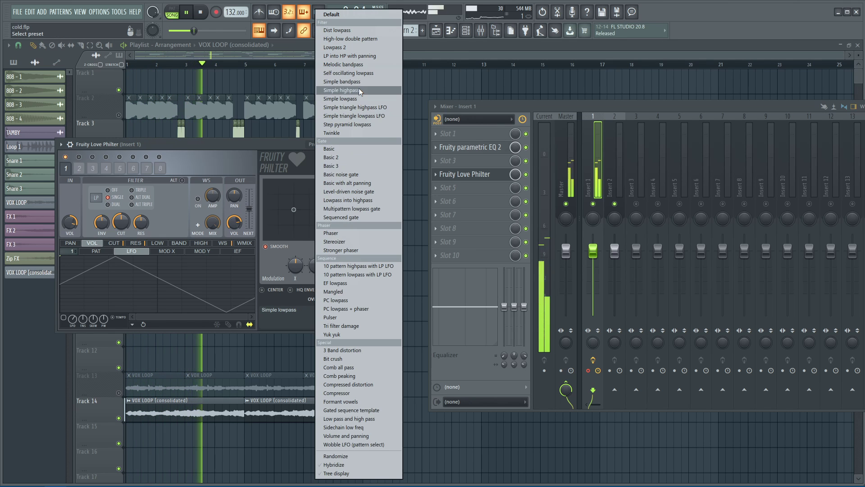
{"action": "left_click", "coordinate": [355, 116]}
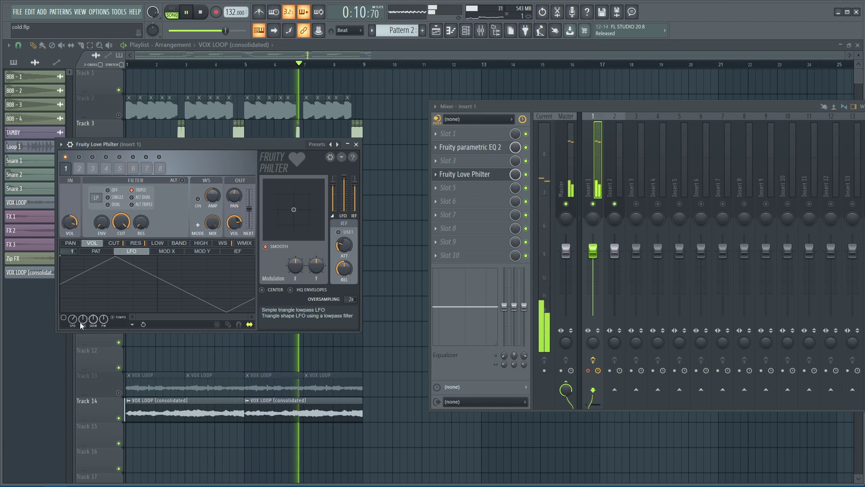
Adjust Love Philter's volume LFO speed until the waveform shows about eight rapid cycles.
{"action": "left_click_drag", "start_coordinate": [73, 319], "coordinate": [72, 318]}
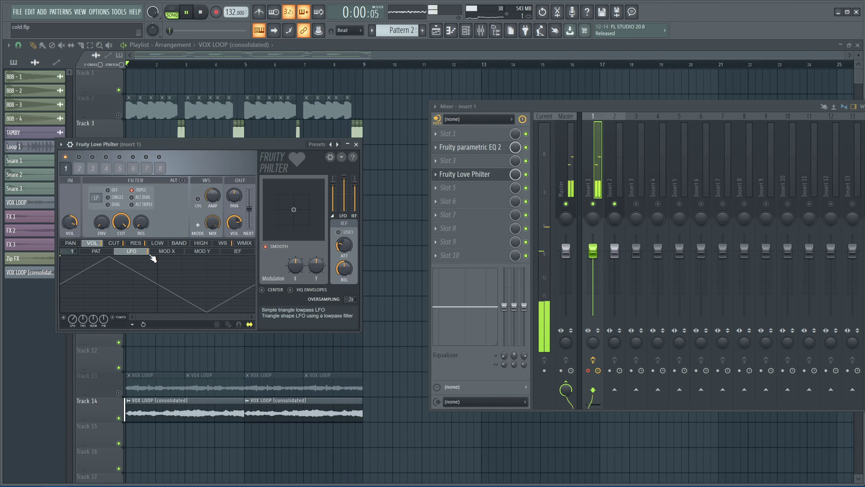
{"action": "left_click_drag", "start_coordinate": [73, 320], "coordinate": [73, 319]}
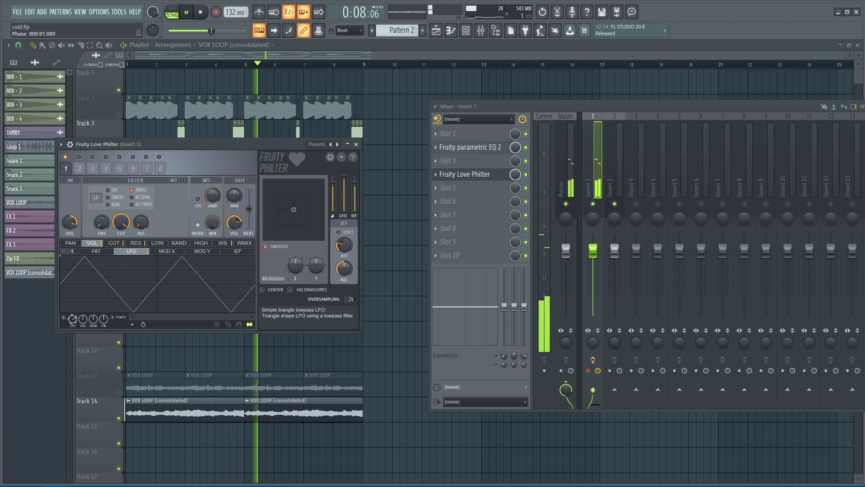
{"action": "left_click_drag", "start_coordinate": [73, 319], "coordinate": [73, 328]}
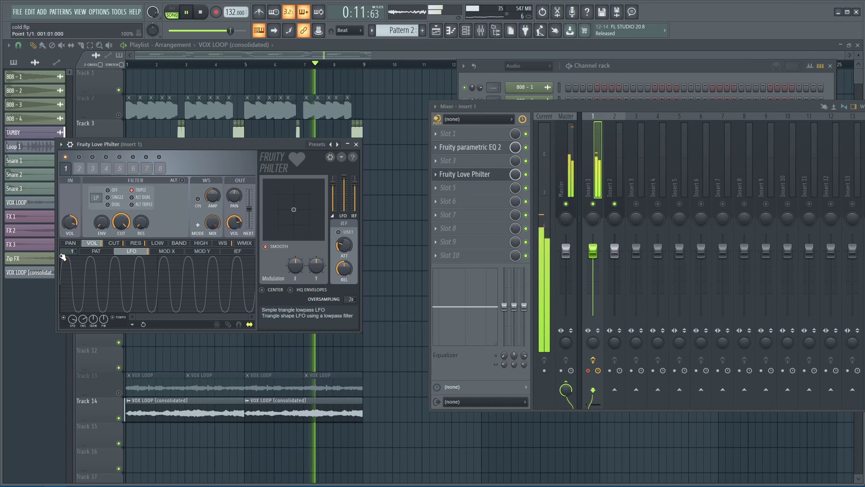
Lower the first point of Love Philter's volume LFO to 56%, and close and reopen the plugin during playback.
{"action": "left_click_drag", "start_coordinate": [62, 257], "coordinate": [57, 271]}
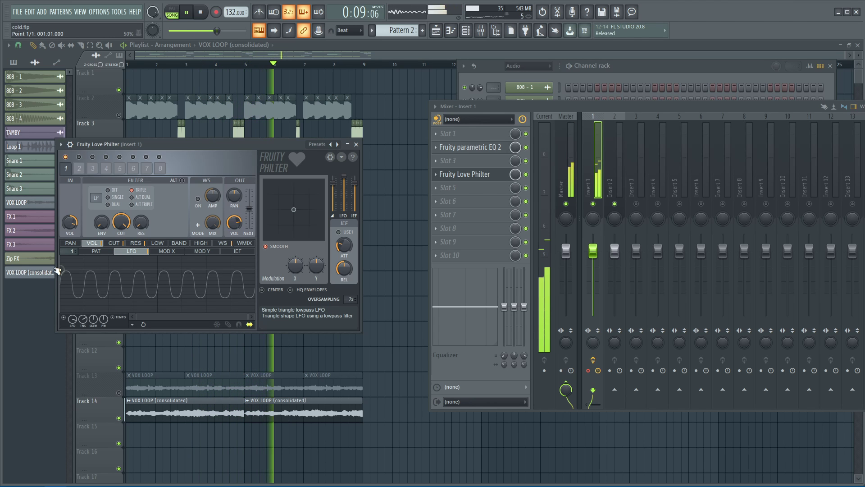
{"action": "left_click_drag", "start_coordinate": [57, 271], "coordinate": [58, 269]}
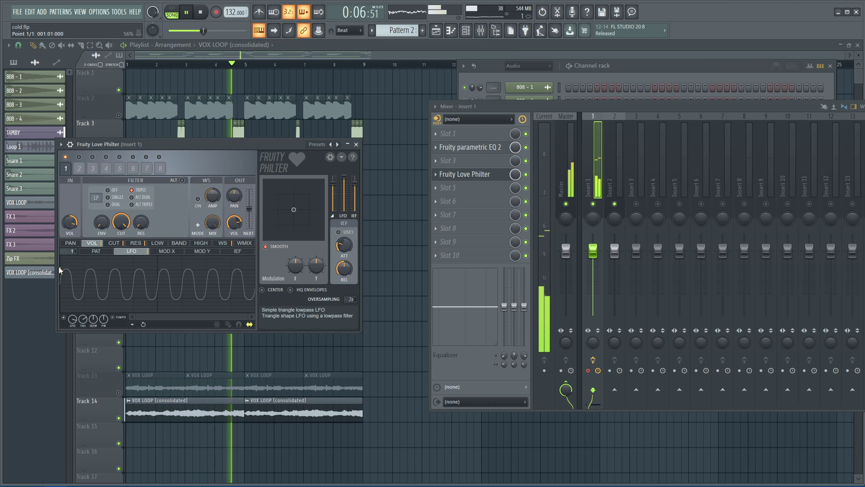
{"action": "left_click", "coordinate": [358, 144]}
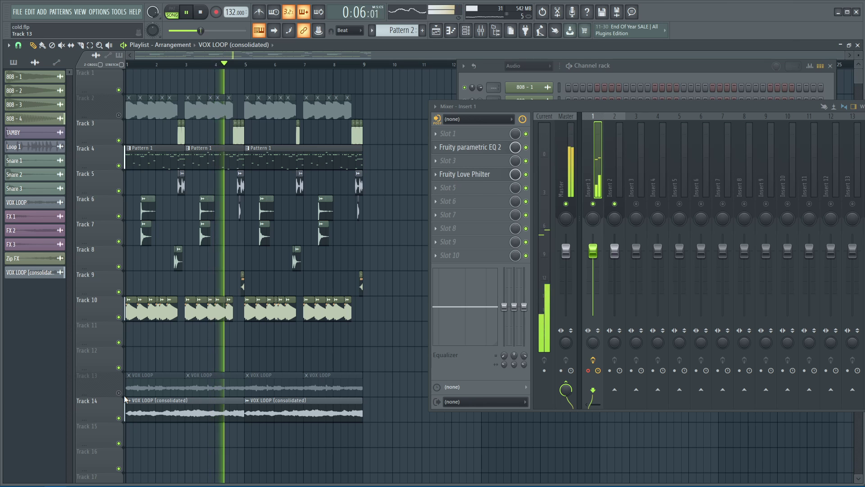
{"action": "left_click", "coordinate": [468, 180]}
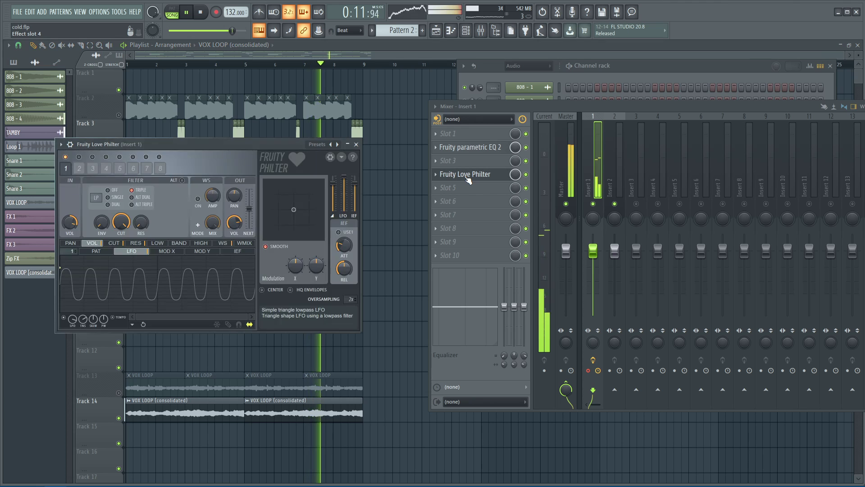